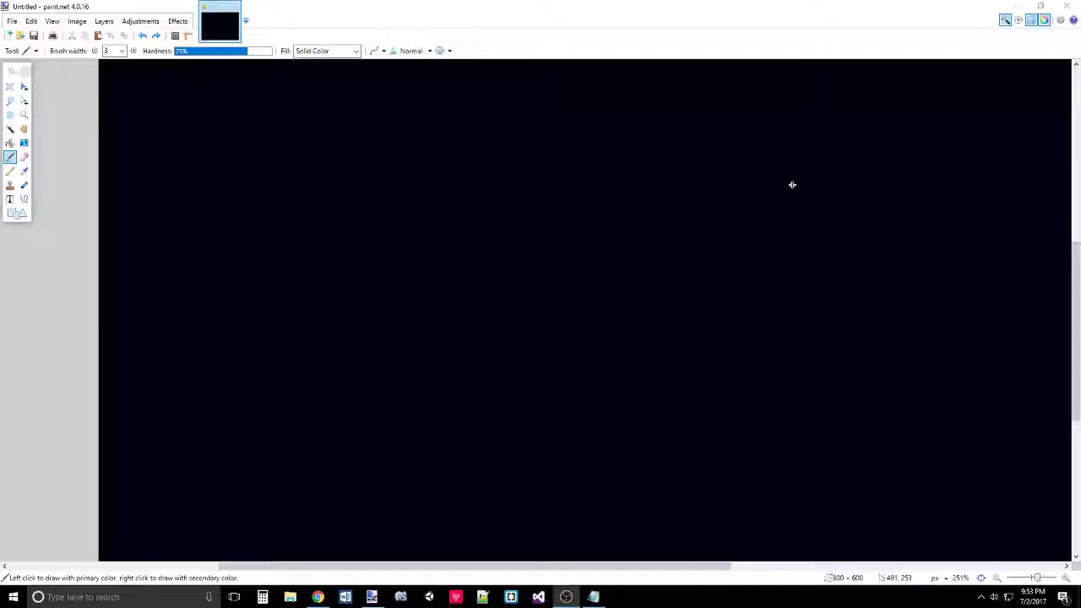
- Hand-write 0, add dashes after NOT, AND and OR, and loop around the three words
{"action": "mouse_move", "coordinate": [201, 105]}
{"action": "left_mouse_down"}
{"action": "mouse_move", "coordinate": [158, 136]}
{"action": "mouse_move", "coordinate": [194, 154]}
{"action": "mouse_move", "coordinate": [223, 125]}
{"action": "mouse_move", "coordinate": [216, 106]}
{"action": "mouse_move", "coordinate": [273, 161]}
{"action": "left_mouse_up"}
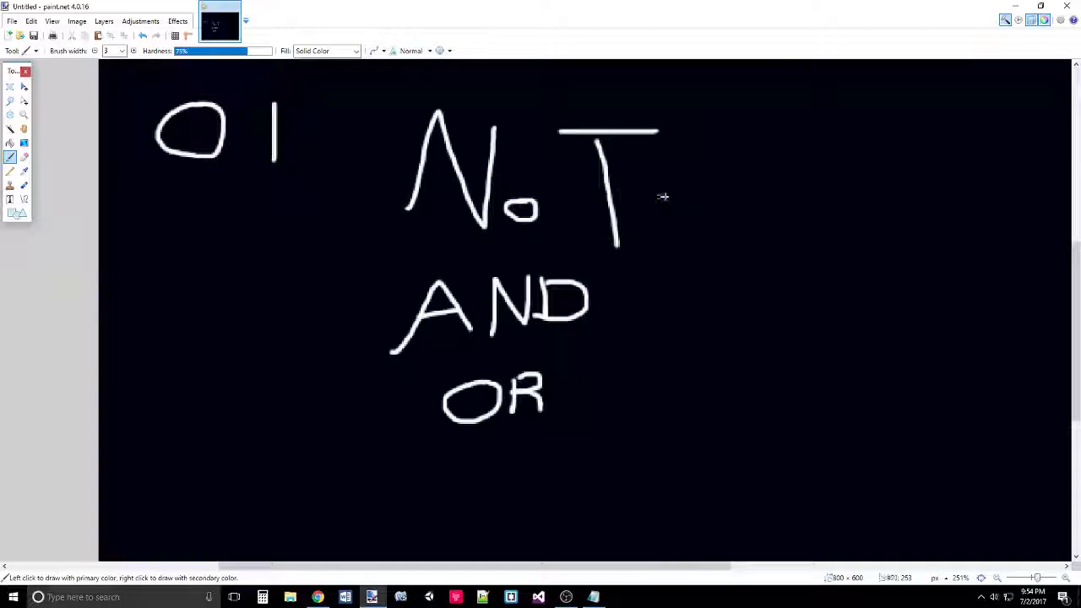
{"action": "left_click_drag", "start_coordinate": [666, 198], "coordinate": [747, 191]}
{"action": "left_click_drag", "start_coordinate": [638, 306], "coordinate": [711, 300]}
{"action": "left_click_drag", "start_coordinate": [589, 395], "coordinate": [669, 389]}
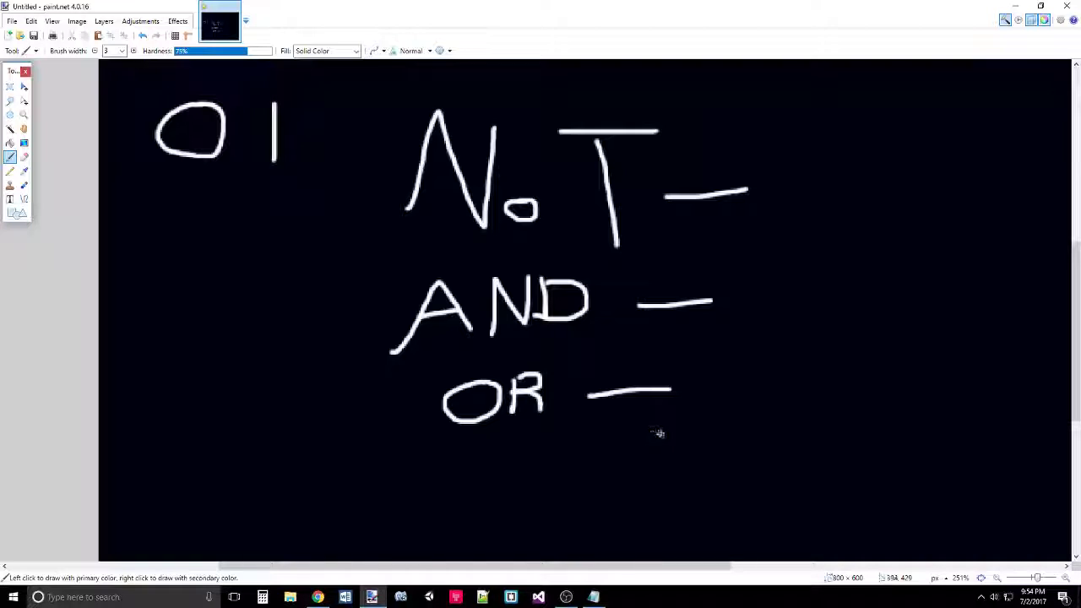
{"action": "mouse_move", "coordinate": [752, 456]}
{"action": "left_mouse_down"}
{"action": "mouse_move", "coordinate": [789, 281]}
{"action": "mouse_move", "coordinate": [641, 130]}
{"action": "mouse_move", "coordinate": [380, 441]}
{"action": "mouse_move", "coordinate": [724, 469]}
{"action": "left_mouse_up"}
- Clear the canvas and hand-write '0 1' and '01' across the top
{"action": "key", "text": "ctrl+a"}
{"action": "key", "text": "Delete"}
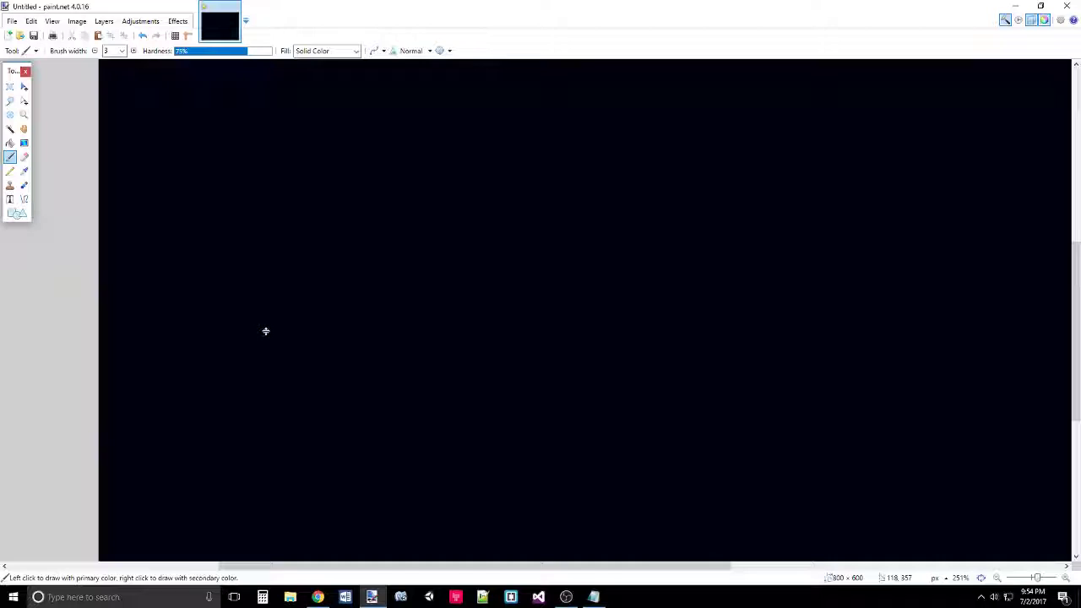
{"action": "mouse_move", "coordinate": [287, 134]}
{"action": "left_mouse_down"}
{"action": "mouse_move", "coordinate": [265, 148]}
{"action": "mouse_move", "coordinate": [265, 178]}
{"action": "mouse_move", "coordinate": [299, 175]}
{"action": "mouse_move", "coordinate": [287, 133]}
{"action": "left_mouse_up"}
{"action": "left_click_drag", "start_coordinate": [352, 137], "coordinate": [354, 178]}
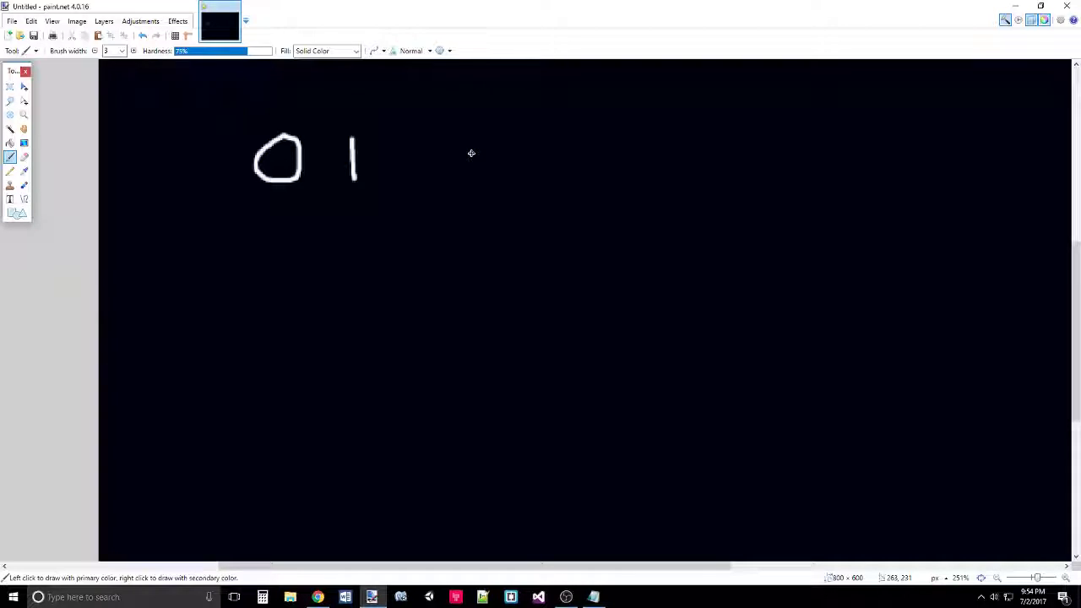
{"action": "mouse_move", "coordinate": [482, 144]}
{"action": "left_mouse_down"}
{"action": "mouse_move", "coordinate": [508, 153]}
{"action": "mouse_move", "coordinate": [492, 143]}
{"action": "mouse_move", "coordinate": [531, 178]}
{"action": "left_mouse_up"}
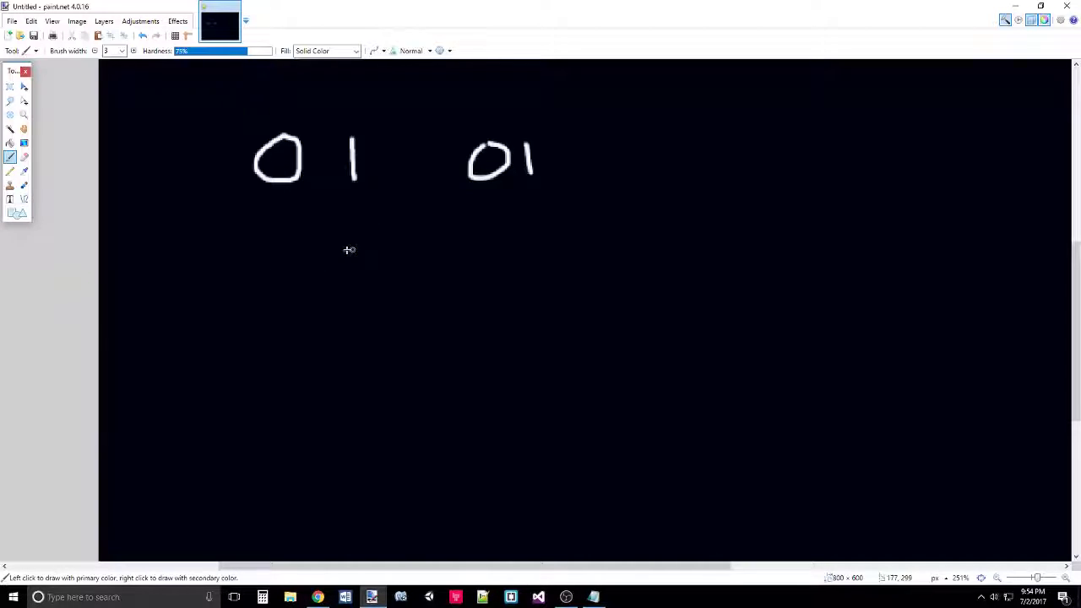
- Sketch a two-column x | r table with rows 0/0 and 1/1
{"action": "left_click_drag", "start_coordinate": [261, 240], "coordinate": [291, 291]}
{"action": "left_click_drag", "start_coordinate": [255, 284], "coordinate": [300, 244]}
{"action": "left_click_drag", "start_coordinate": [227, 321], "coordinate": [546, 320]}
{"action": "mouse_move", "coordinate": [295, 353]}
{"action": "left_mouse_down"}
{"action": "mouse_move", "coordinate": [293, 387]}
{"action": "mouse_move", "coordinate": [300, 358]}
{"action": "left_mouse_up"}
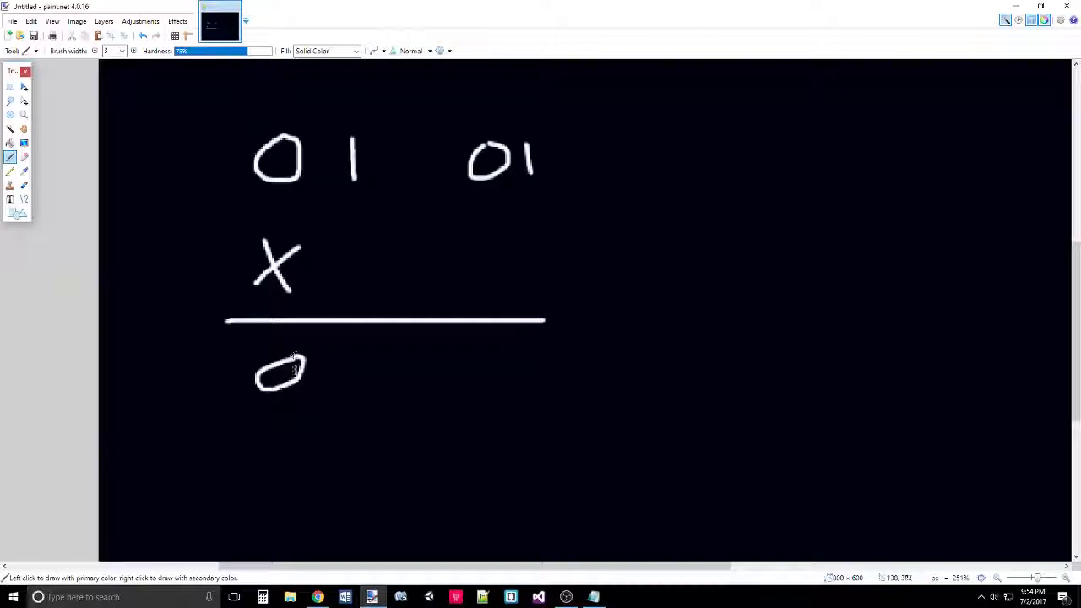
{"action": "left_click_drag", "start_coordinate": [284, 420], "coordinate": [281, 471]}
{"action": "left_click_drag", "start_coordinate": [384, 229], "coordinate": [381, 530]}
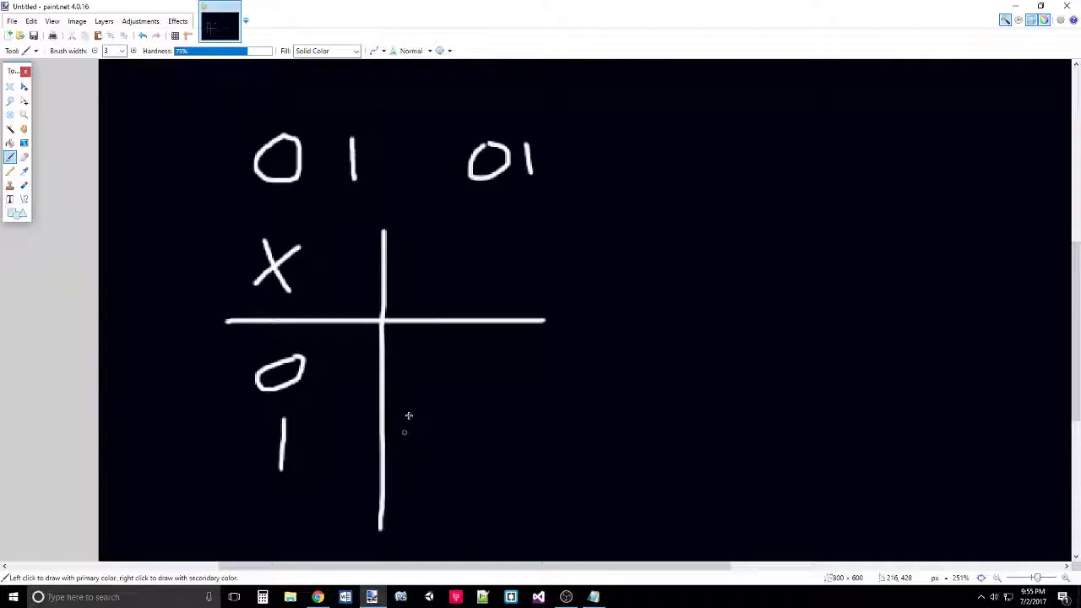
{"action": "mouse_move", "coordinate": [452, 279]}
{"action": "left_mouse_down"}
{"action": "mouse_move", "coordinate": [466, 253]}
{"action": "mouse_move", "coordinate": [482, 269]}
{"action": "left_mouse_up"}
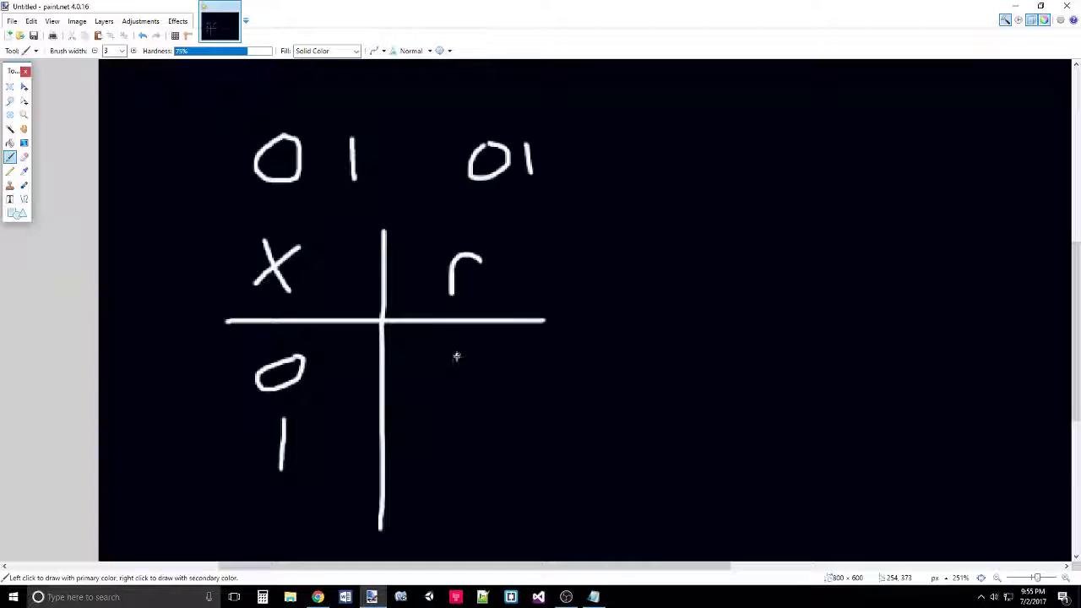
{"action": "mouse_move", "coordinate": [472, 346]}
{"action": "left_mouse_down"}
{"action": "mouse_move", "coordinate": [449, 384]}
{"action": "mouse_move", "coordinate": [474, 350]}
{"action": "left_mouse_up"}
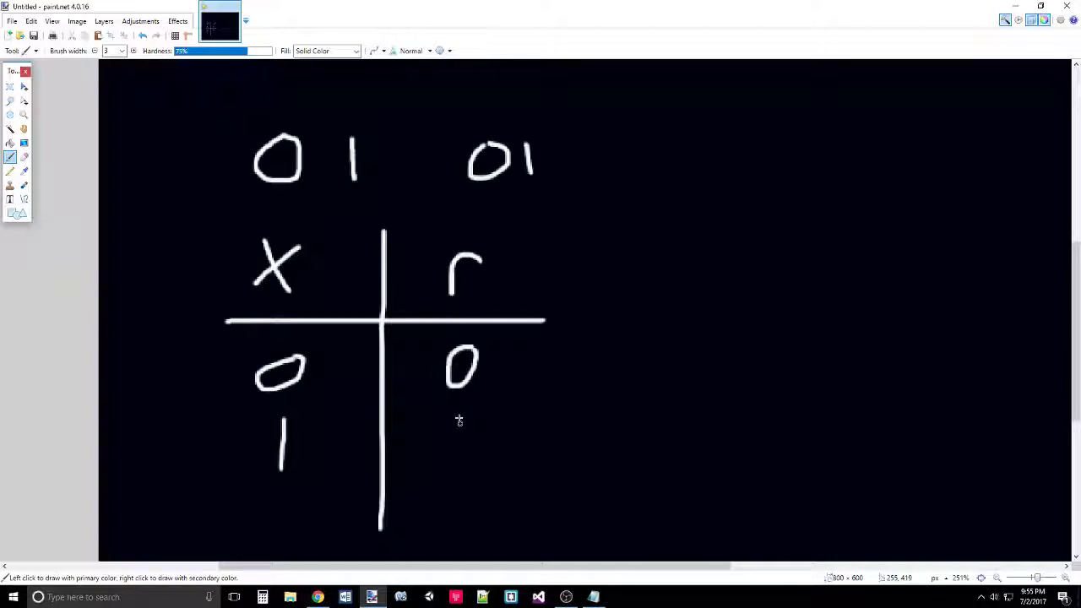
{"action": "left_click_drag", "start_coordinate": [457, 414], "coordinate": [460, 471]}
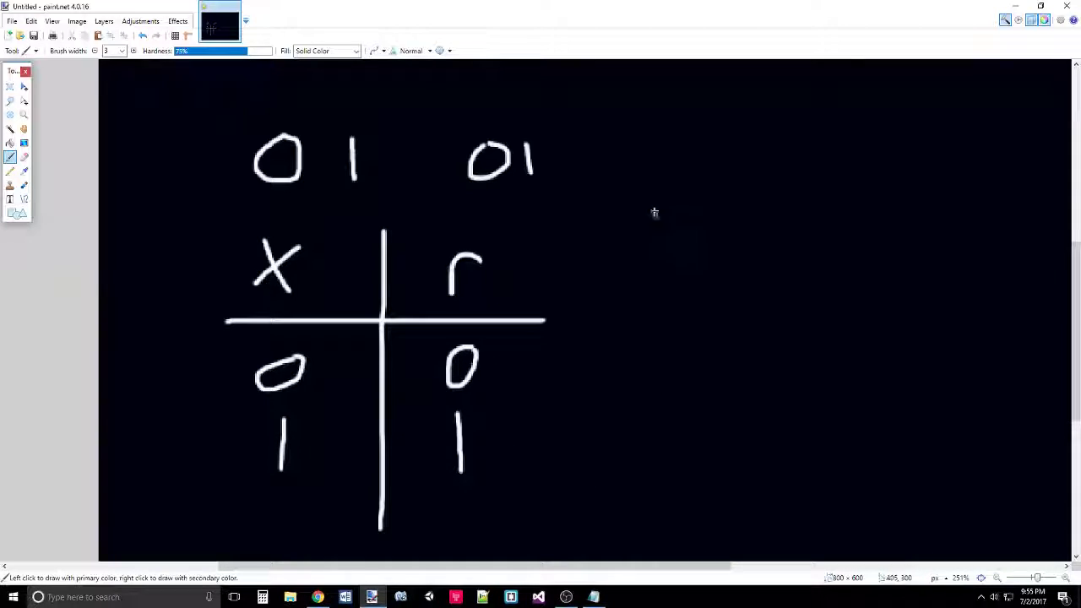
- Clear the canvas and draw x, y, r headings with an underline and column dividers
{"action": "key", "text": "ctrl+a"}
{"action": "key", "text": "Delete"}
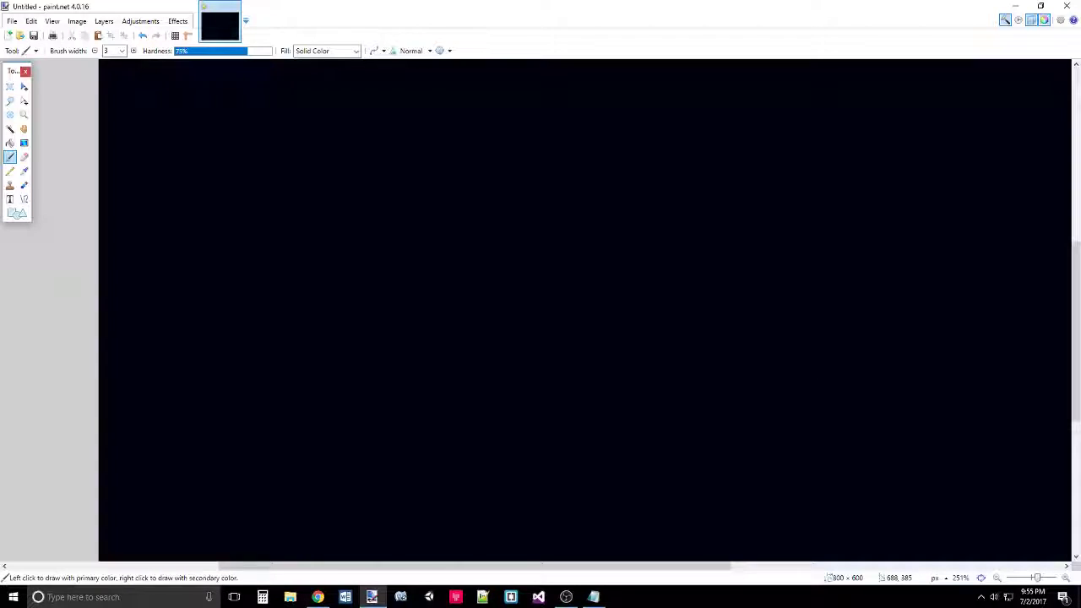
{"action": "mouse_move", "coordinate": [205, 130]}
{"action": "left_mouse_down"}
{"action": "mouse_move", "coordinate": [239, 165]}
{"action": "mouse_move", "coordinate": [244, 122]}
{"action": "mouse_move", "coordinate": [317, 158]}
{"action": "left_mouse_up"}
{"action": "left_click_drag", "start_coordinate": [332, 133], "coordinate": [308, 181]}
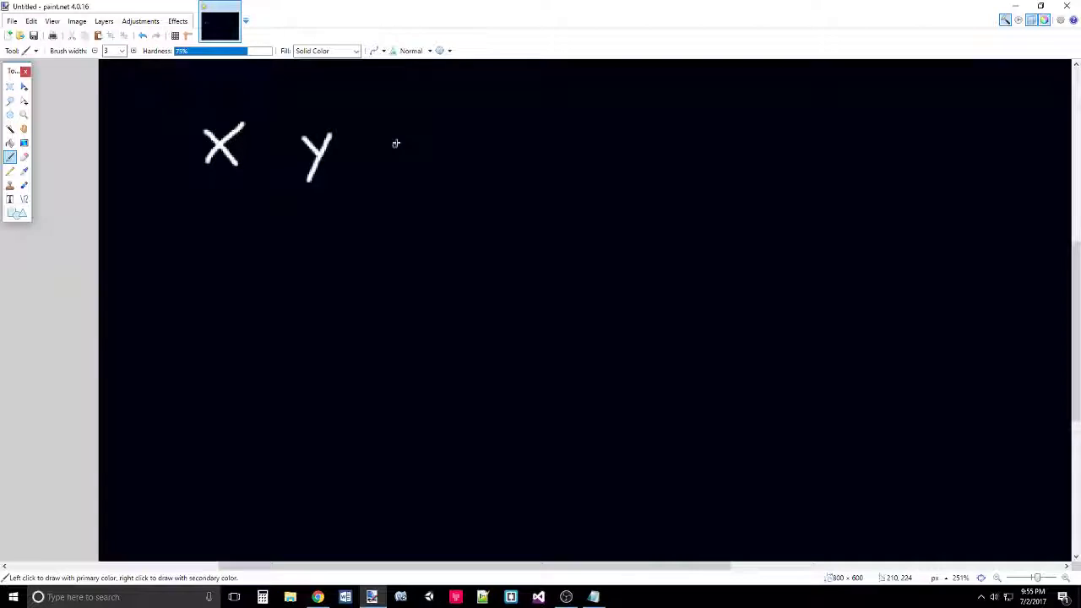
{"action": "mouse_move", "coordinate": [399, 133]}
{"action": "left_mouse_down"}
{"action": "mouse_move", "coordinate": [400, 161]}
{"action": "mouse_move", "coordinate": [424, 140]}
{"action": "left_mouse_up"}
{"action": "left_click_drag", "start_coordinate": [184, 201], "coordinate": [513, 190]}
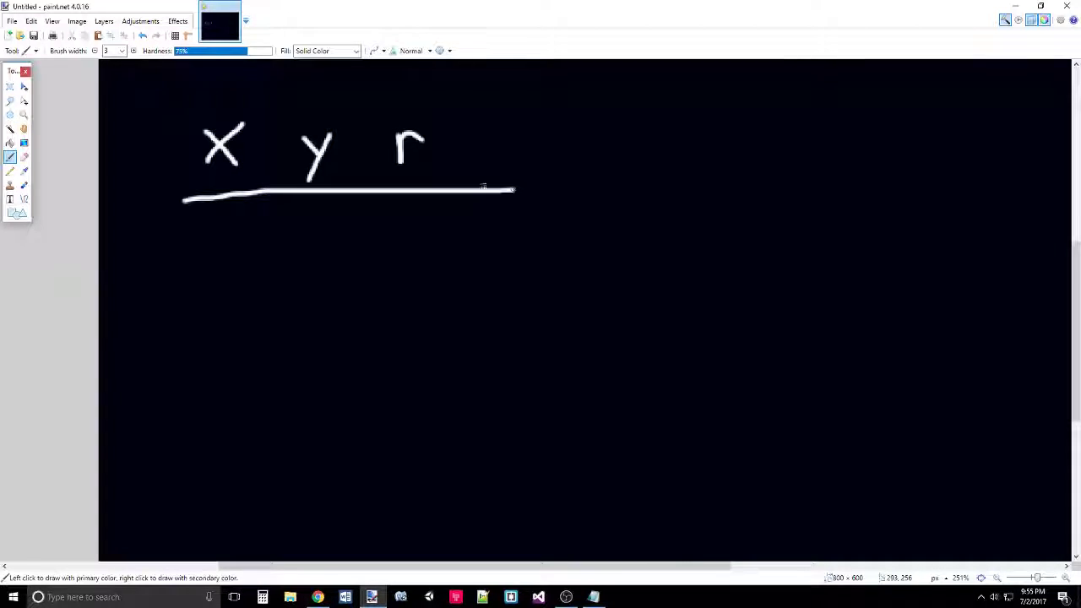
{"action": "left_click_drag", "start_coordinate": [282, 108], "coordinate": [286, 428]}
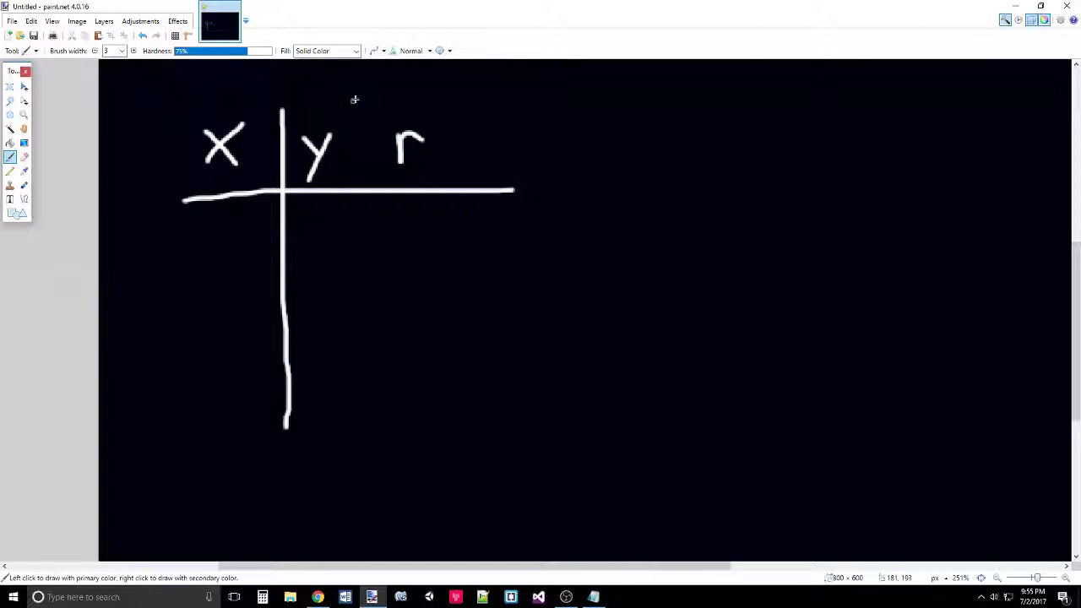
{"action": "mouse_move", "coordinate": [359, 97]}
{"action": "left_mouse_down"}
{"action": "mouse_move", "coordinate": [380, 308]}
{"action": "mouse_move", "coordinate": [373, 441]}
{"action": "left_mouse_up"}
- Fill in x 0,0,1,1, y 0,1,0,1 and r 0,1,1,0
{"action": "mouse_move", "coordinate": [244, 210]}
{"action": "left_mouse_down"}
{"action": "mouse_move", "coordinate": [228, 243]}
{"action": "mouse_move", "coordinate": [250, 243]}
{"action": "mouse_move", "coordinate": [248, 214]}
{"action": "left_mouse_up"}
{"action": "mouse_move", "coordinate": [243, 272]}
{"action": "left_mouse_down"}
{"action": "mouse_move", "coordinate": [227, 301]}
{"action": "mouse_move", "coordinate": [254, 301]}
{"action": "mouse_move", "coordinate": [245, 269]}
{"action": "left_mouse_up"}
{"action": "left_click_drag", "start_coordinate": [240, 328], "coordinate": [244, 365]}
{"action": "left_click_drag", "start_coordinate": [246, 398], "coordinate": [240, 430]}
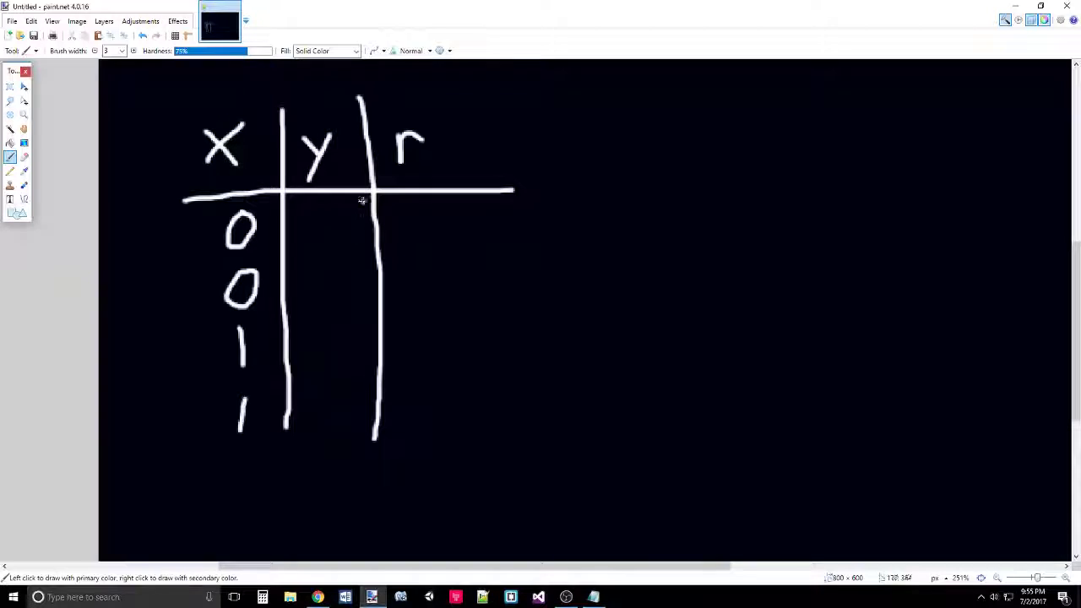
{"action": "mouse_move", "coordinate": [329, 207]}
{"action": "left_mouse_down"}
{"action": "mouse_move", "coordinate": [325, 238]}
{"action": "mouse_move", "coordinate": [331, 211]}
{"action": "left_mouse_up"}
{"action": "left_click_drag", "start_coordinate": [331, 252], "coordinate": [332, 292]}
{"action": "mouse_move", "coordinate": [341, 328]}
{"action": "left_mouse_down"}
{"action": "mouse_move", "coordinate": [317, 355]}
{"action": "mouse_move", "coordinate": [354, 352]}
{"action": "mouse_move", "coordinate": [341, 327]}
{"action": "left_mouse_up"}
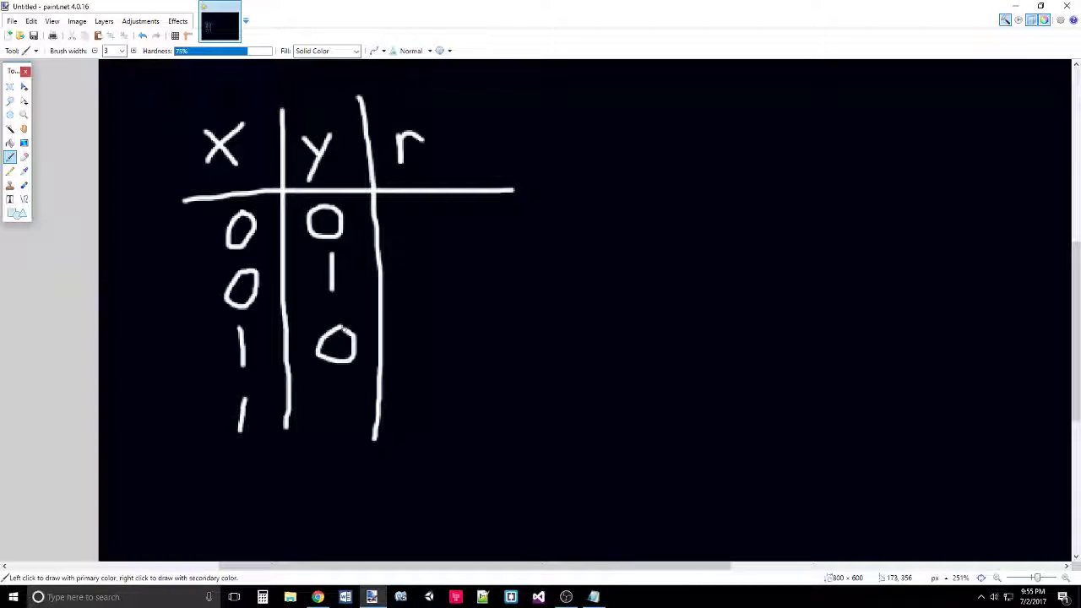
{"action": "left_click_drag", "start_coordinate": [338, 387], "coordinate": [331, 434]}
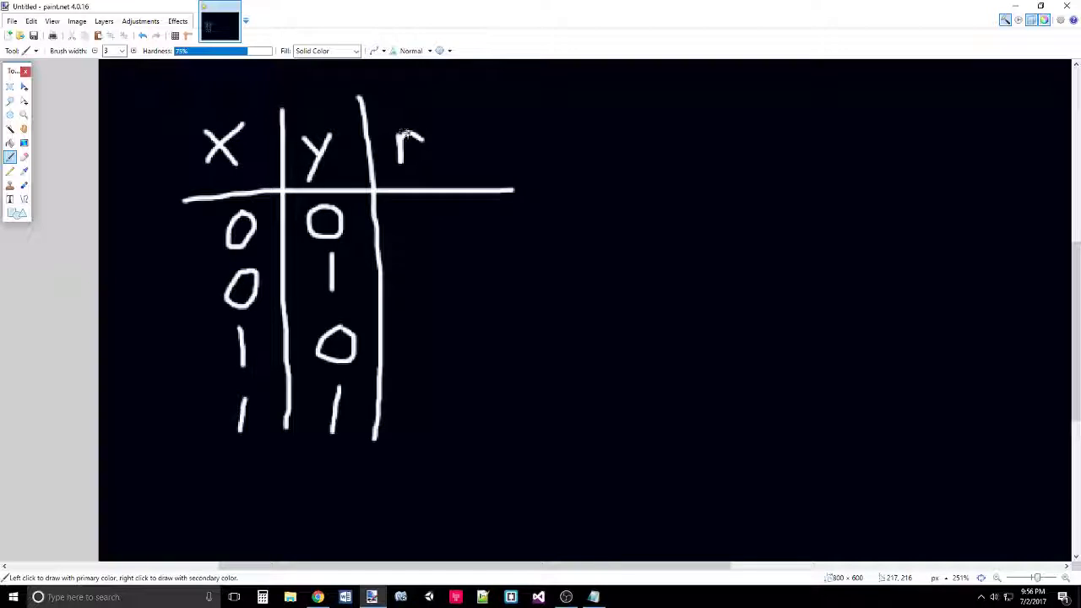
{"action": "mouse_move", "coordinate": [417, 206]}
{"action": "left_mouse_down"}
{"action": "mouse_move", "coordinate": [404, 210]}
{"action": "mouse_move", "coordinate": [419, 234]}
{"action": "mouse_move", "coordinate": [430, 218]}
{"action": "mouse_move", "coordinate": [421, 365]}
{"action": "left_mouse_up"}
{"action": "mouse_move", "coordinate": [413, 403]}
{"action": "left_mouse_down"}
{"action": "mouse_move", "coordinate": [433, 393]}
{"action": "mouse_move", "coordinate": [439, 419]}
{"action": "mouse_move", "coordinate": [433, 395]}
{"action": "left_mouse_up"}
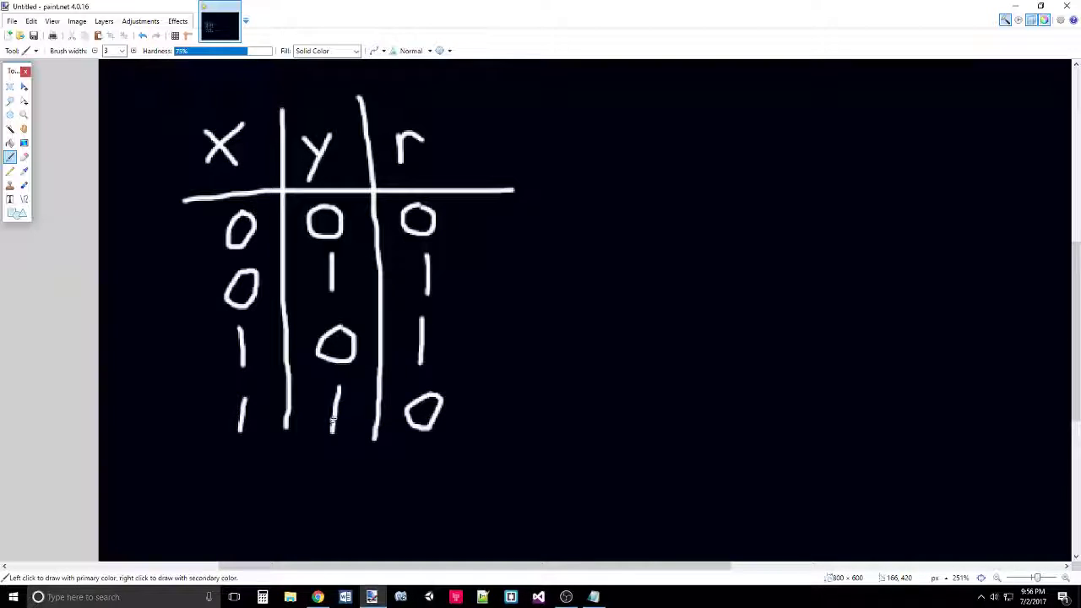
- Scroll up slightly and hand-write the title 'Xor' above the truth table
{"action": "scroll", "coordinate": [555, 313], "scroll_direction": "up", "scroll_amount": 2}
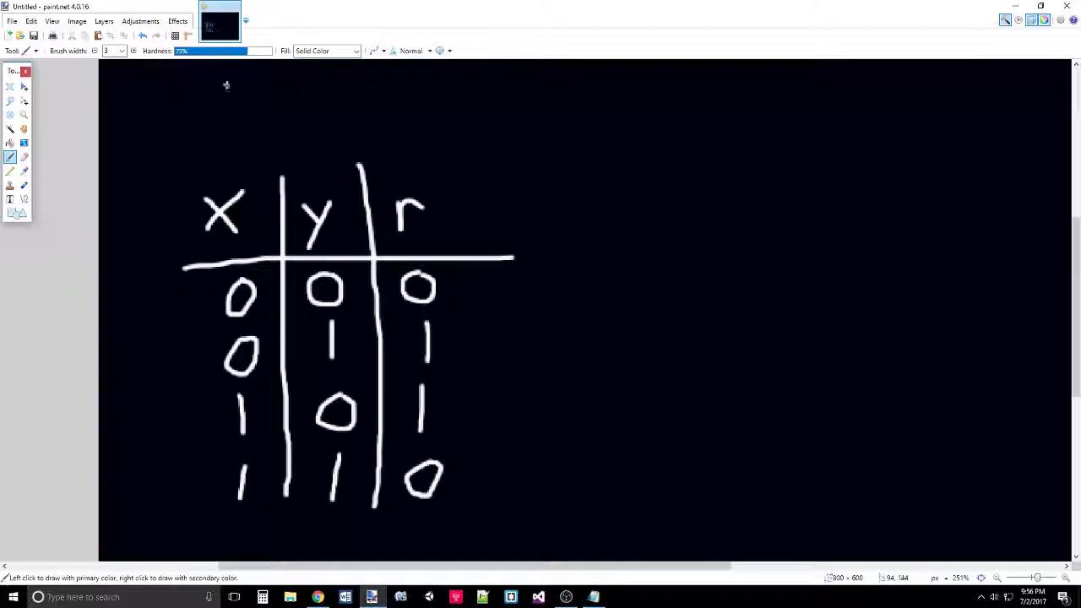
{"action": "mouse_move", "coordinate": [227, 82]}
{"action": "left_mouse_down"}
{"action": "mouse_move", "coordinate": [280, 135]}
{"action": "mouse_move", "coordinate": [270, 79]}
{"action": "left_mouse_up"}
{"action": "mouse_move", "coordinate": [317, 109]}
{"action": "left_mouse_down"}
{"action": "mouse_move", "coordinate": [293, 118]}
{"action": "mouse_move", "coordinate": [358, 110]}
{"action": "left_mouse_up"}
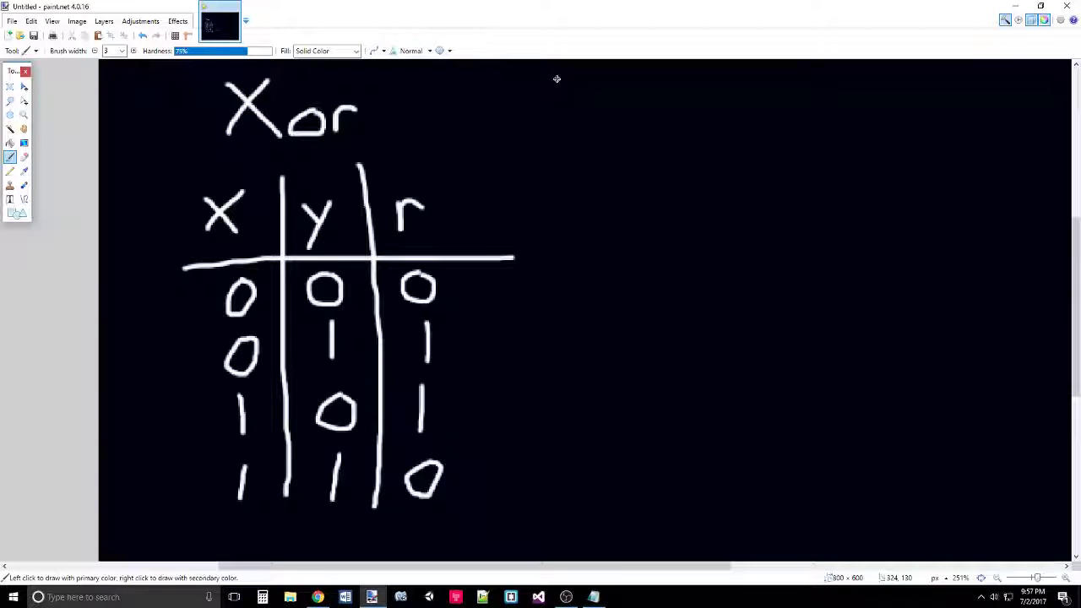
- Hand-write 'x AND y' to the right of the Xor title
{"action": "mouse_move", "coordinate": [556, 82]}
{"action": "left_mouse_down"}
{"action": "mouse_move", "coordinate": [578, 120]}
{"action": "mouse_move", "coordinate": [534, 119]}
{"action": "left_mouse_up"}
{"action": "mouse_move", "coordinate": [610, 122]}
{"action": "left_mouse_down"}
{"action": "mouse_move", "coordinate": [661, 119]}
{"action": "mouse_move", "coordinate": [649, 103]}
{"action": "mouse_move", "coordinate": [710, 66]}
{"action": "left_mouse_up"}
{"action": "left_click_drag", "start_coordinate": [718, 65], "coordinate": [719, 124]}
{"action": "left_click_drag", "start_coordinate": [719, 68], "coordinate": [719, 123]}
{"action": "left_click_drag", "start_coordinate": [788, 89], "coordinate": [804, 127]}
{"action": "left_click_drag", "start_coordinate": [817, 96], "coordinate": [792, 166]}
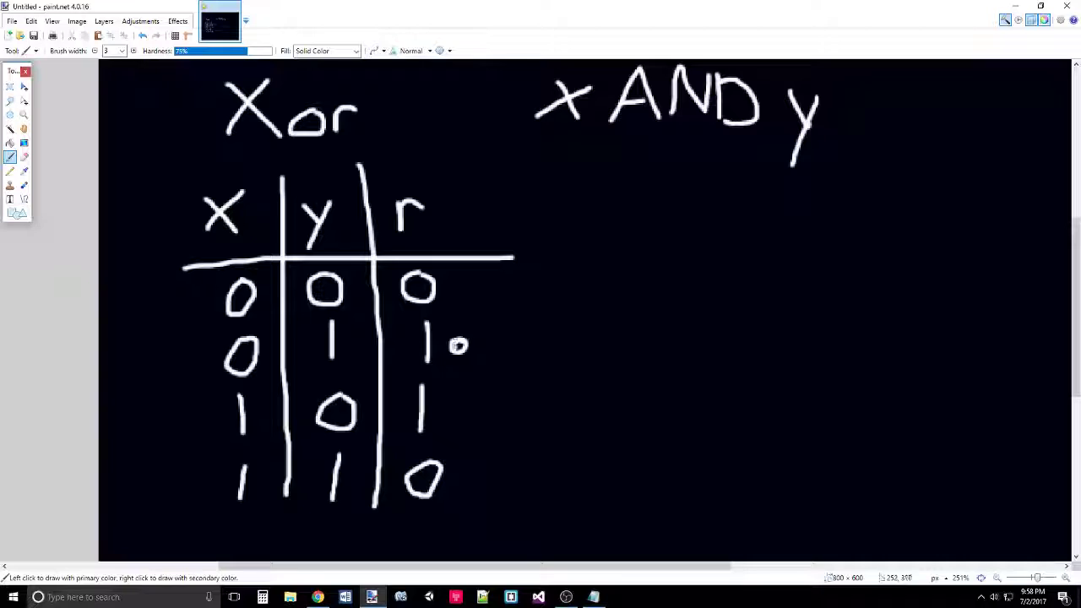
- Dot the 0 1 row's r value and hand-write 'Not x' right of the table
{"action": "left_click", "coordinate": [457, 345]}
{"action": "left_click_drag", "start_coordinate": [574, 319], "coordinate": [558, 368]}
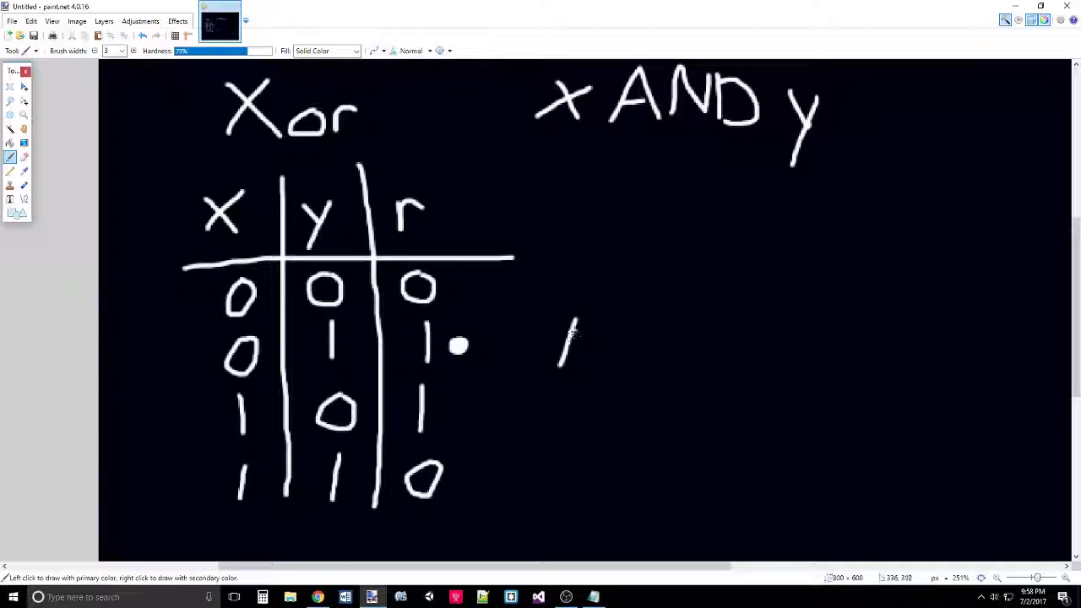
{"action": "mouse_move", "coordinate": [575, 320]}
{"action": "left_mouse_down"}
{"action": "mouse_move", "coordinate": [592, 367]}
{"action": "mouse_move", "coordinate": [602, 316]}
{"action": "mouse_move", "coordinate": [628, 341]}
{"action": "left_mouse_up"}
{"action": "left_click_drag", "start_coordinate": [669, 317], "coordinate": [667, 376]}
- Add 'AND y' and brackets to complete '(Not x)AND(y)'
{"action": "mouse_move", "coordinate": [701, 337]}
{"action": "left_mouse_down"}
{"action": "mouse_move", "coordinate": [728, 367]}
{"action": "mouse_move", "coordinate": [843, 308]}
{"action": "left_mouse_up"}
{"action": "mouse_move", "coordinate": [844, 359]}
{"action": "left_mouse_down"}
{"action": "mouse_move", "coordinate": [878, 358]}
{"action": "mouse_move", "coordinate": [846, 363]}
{"action": "left_mouse_up"}
{"action": "mouse_move", "coordinate": [889, 338]}
{"action": "left_mouse_down"}
{"action": "mouse_move", "coordinate": [918, 329]}
{"action": "mouse_move", "coordinate": [923, 382]}
{"action": "left_mouse_up"}
{"action": "mouse_move", "coordinate": [730, 286]}
{"action": "left_mouse_down"}
{"action": "mouse_move", "coordinate": [747, 348]}
{"action": "mouse_move", "coordinate": [732, 389]}
{"action": "left_mouse_up"}
{"action": "mouse_move", "coordinate": [597, 272]}
{"action": "left_mouse_down"}
{"action": "mouse_move", "coordinate": [553, 318]}
{"action": "mouse_move", "coordinate": [556, 401]}
{"action": "left_mouse_up"}
{"action": "mouse_move", "coordinate": [910, 293]}
{"action": "left_mouse_down"}
{"action": "mouse_move", "coordinate": [889, 385]}
{"action": "mouse_move", "coordinate": [917, 394]}
{"action": "left_mouse_up"}
{"action": "left_click_drag", "start_coordinate": [949, 289], "coordinate": [958, 380]}
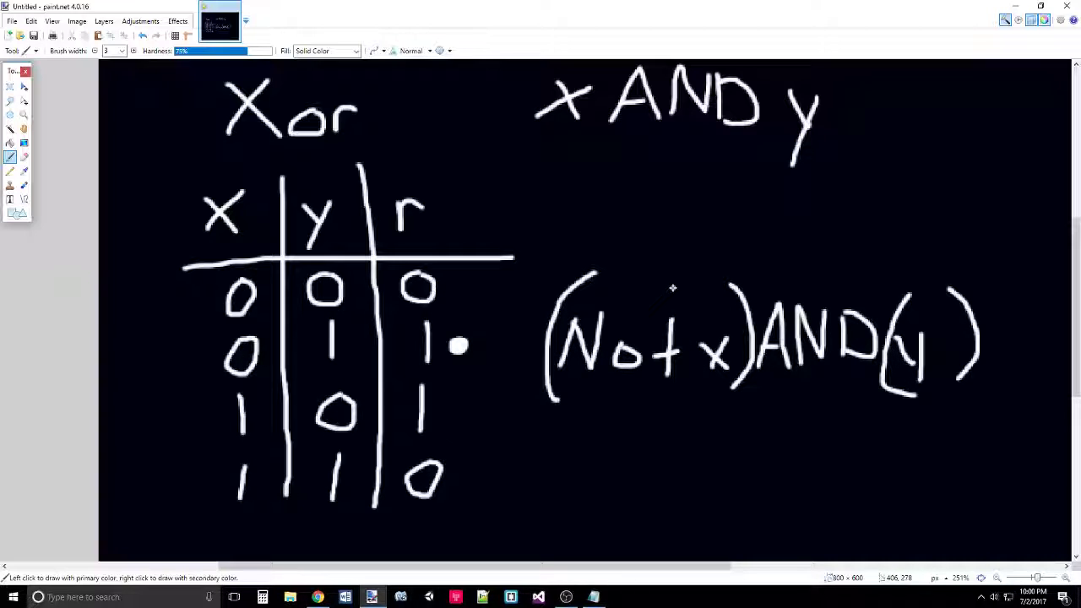
- Add a 1 above Not x and above (y), then move the expression up under x AND y
{"action": "left_click_drag", "start_coordinate": [665, 201], "coordinate": [667, 245]}
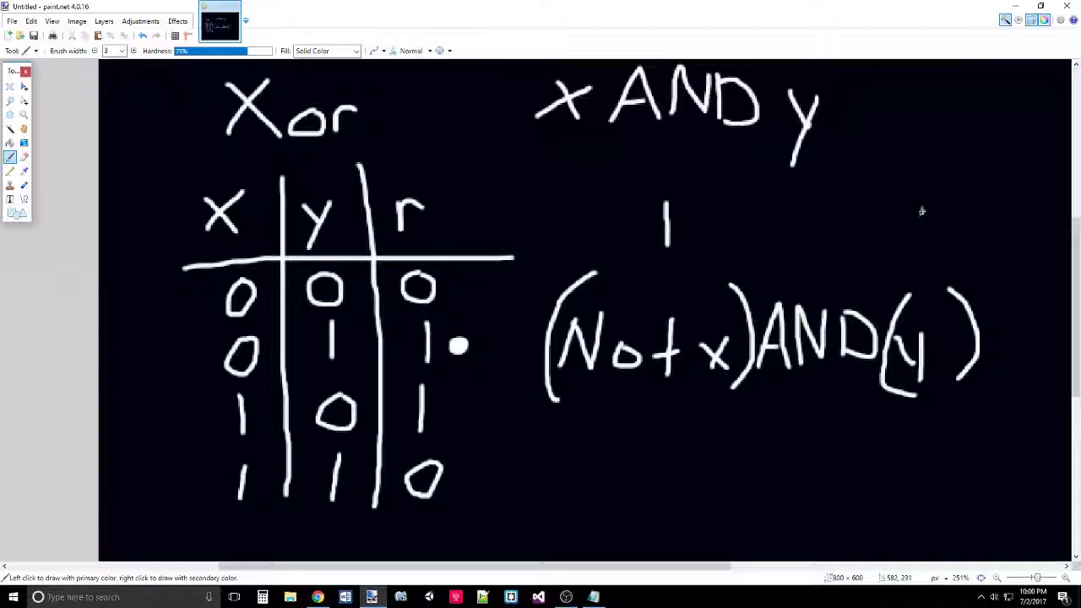
{"action": "left_click_drag", "start_coordinate": [922, 201], "coordinate": [927, 237]}
{"action": "key", "text": "ctrl+z"}
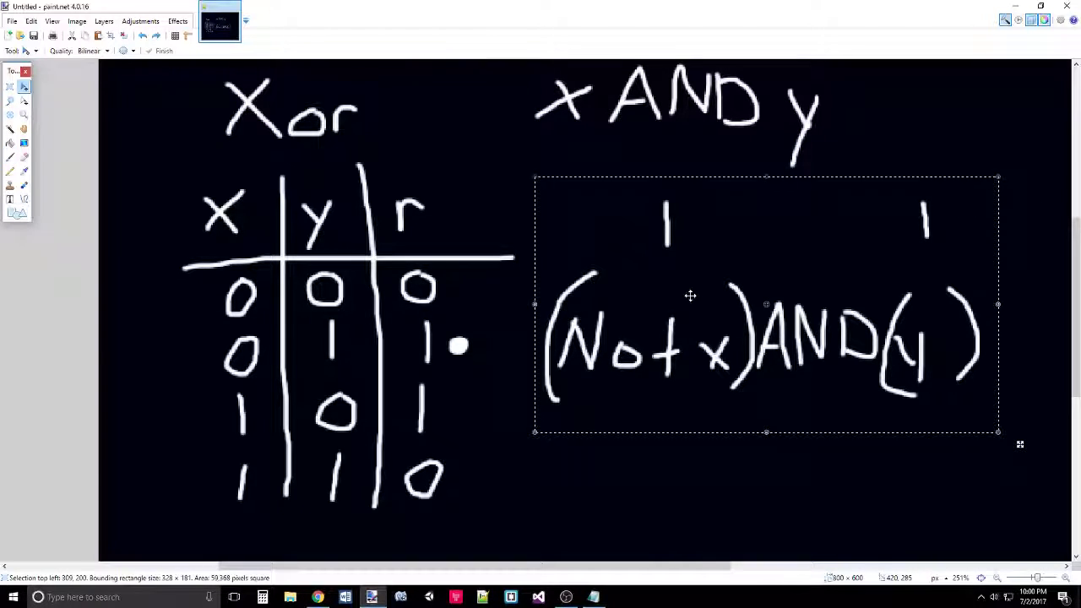
{"action": "left_click_drag", "start_coordinate": [705, 286], "coordinate": [706, 238]}
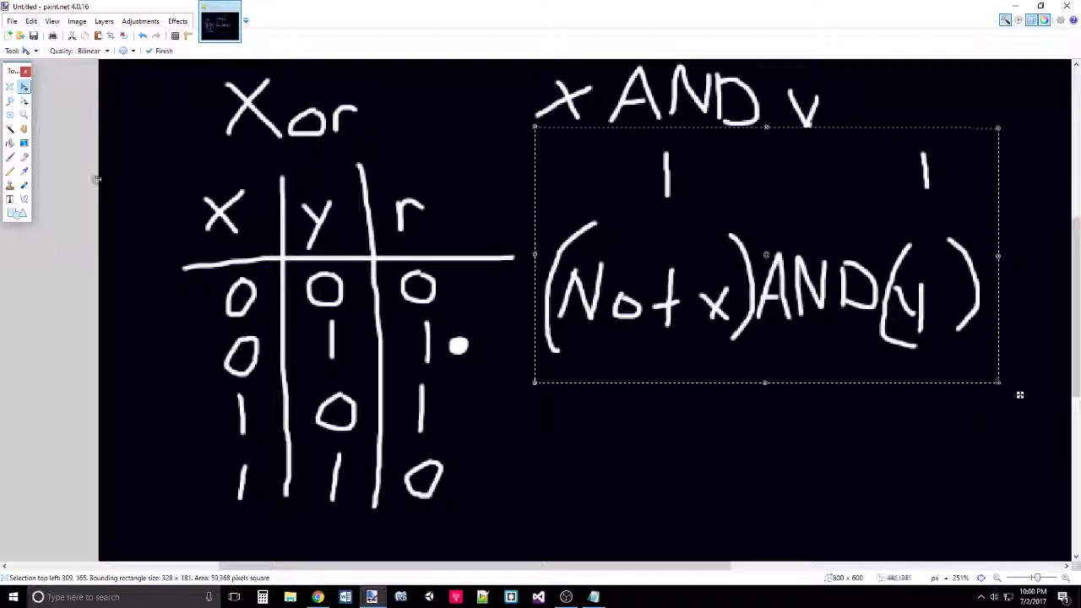
- Dot the third row's result and write 'x AND Not y' beneath the first formula
{"action": "left_click", "coordinate": [10, 157]}
{"action": "left_click", "coordinate": [122, 37]}
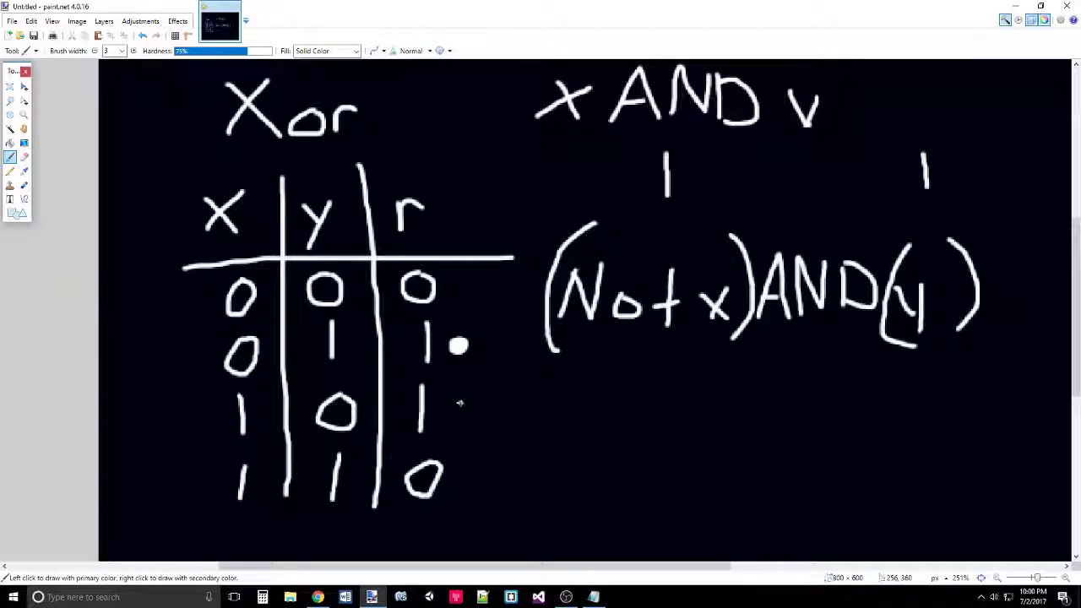
{"action": "left_click", "coordinate": [460, 407]}
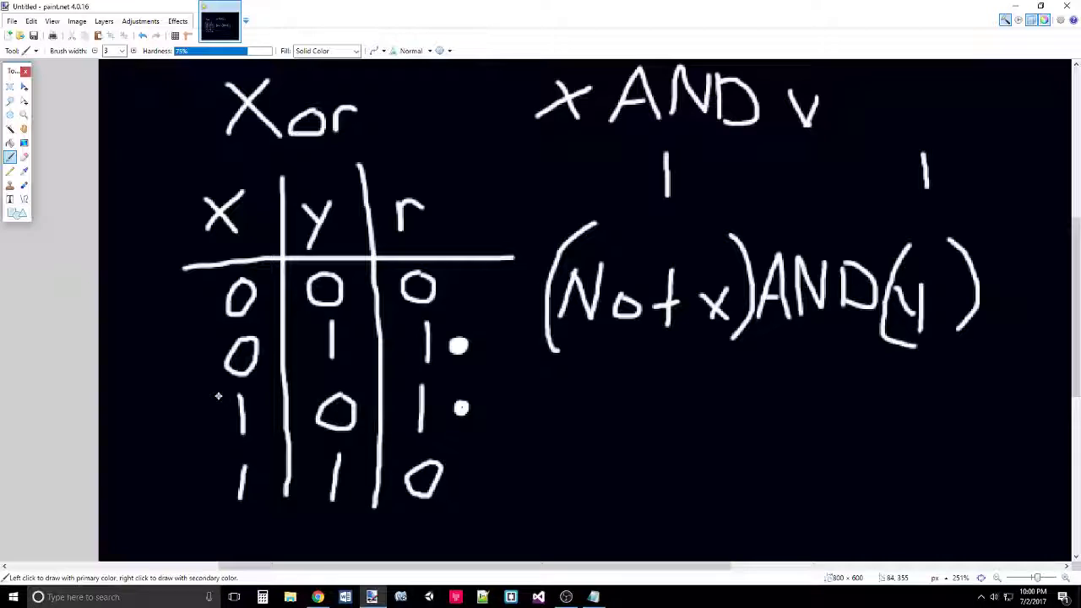
{"action": "mouse_move", "coordinate": [594, 401]}
{"action": "left_mouse_down"}
{"action": "mouse_move", "coordinate": [623, 429]}
{"action": "mouse_move", "coordinate": [592, 431]}
{"action": "mouse_move", "coordinate": [676, 387]}
{"action": "mouse_move", "coordinate": [687, 427]}
{"action": "mouse_move", "coordinate": [684, 413]}
{"action": "mouse_move", "coordinate": [736, 384]}
{"action": "left_mouse_up"}
{"action": "left_click_drag", "start_coordinate": [741, 384], "coordinate": [743, 440]}
{"action": "mouse_move", "coordinate": [815, 439]}
{"action": "left_mouse_down"}
{"action": "mouse_move", "coordinate": [844, 435]}
{"action": "mouse_move", "coordinate": [855, 378]}
{"action": "left_mouse_up"}
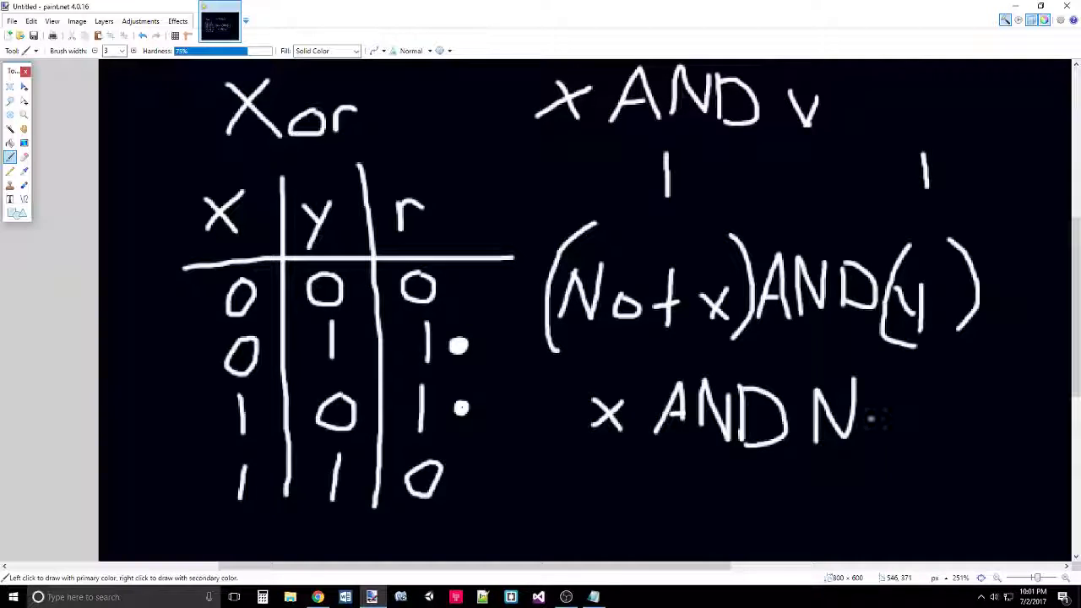
{"action": "left_click_drag", "start_coordinate": [878, 420], "coordinate": [878, 422]}
{"action": "mouse_move", "coordinate": [906, 385]}
{"action": "left_mouse_down"}
{"action": "mouse_move", "coordinate": [903, 440]}
{"action": "mouse_move", "coordinate": [933, 420]}
{"action": "left_mouse_up"}
{"action": "left_click_drag", "start_coordinate": [941, 421], "coordinate": [956, 441]}
{"action": "left_click_drag", "start_coordinate": [976, 419], "coordinate": [949, 483]}
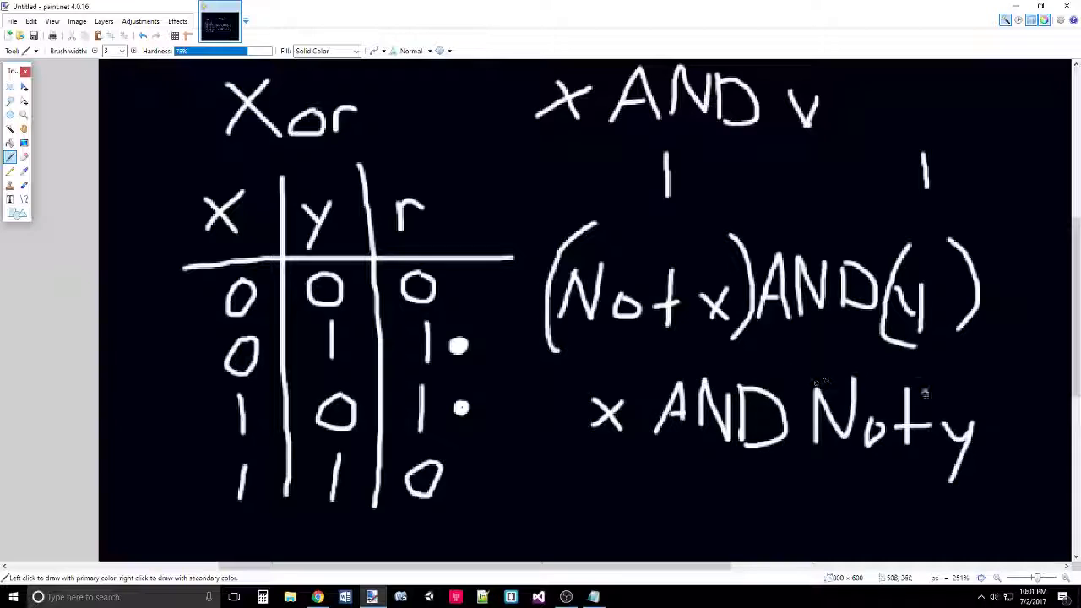
- Add parentheses to form '(x)AND(Not y)' and tick marks above x and Not y
{"action": "left_click_drag", "start_coordinate": [639, 363], "coordinate": [637, 441]}
{"action": "mouse_move", "coordinate": [593, 368]}
{"action": "left_mouse_down"}
{"action": "mouse_move", "coordinate": [551, 414]}
{"action": "mouse_move", "coordinate": [559, 437]}
{"action": "left_mouse_up"}
{"action": "mouse_move", "coordinate": [822, 362]}
{"action": "left_mouse_down"}
{"action": "mouse_move", "coordinate": [797, 447]}
{"action": "mouse_move", "coordinate": [827, 473]}
{"action": "left_mouse_up"}
{"action": "left_click_drag", "start_coordinate": [983, 387], "coordinate": [984, 491]}
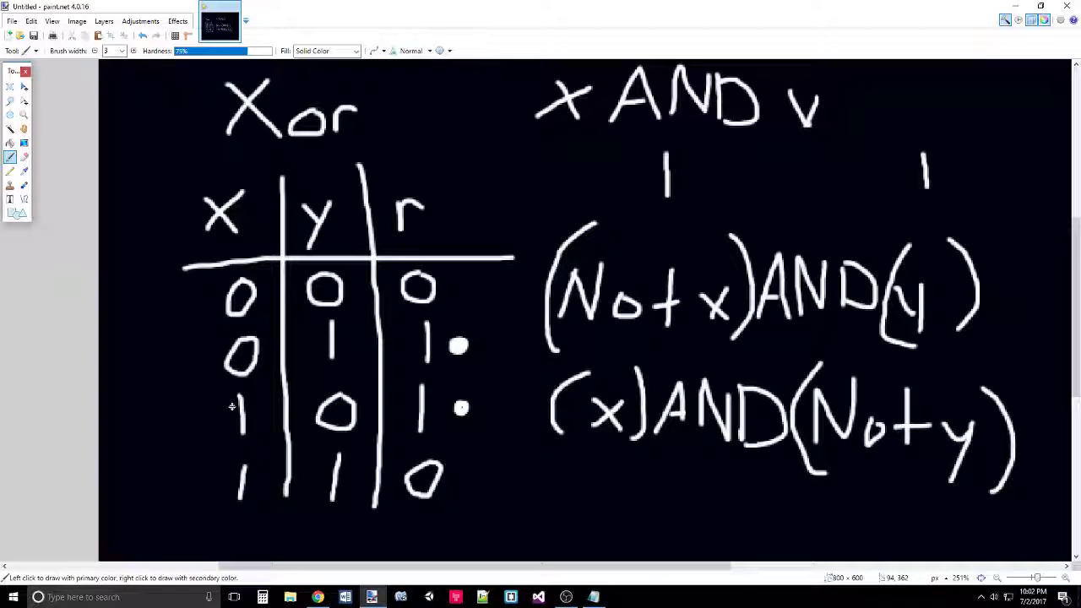
{"action": "left_click_drag", "start_coordinate": [610, 351], "coordinate": [611, 365]}
{"action": "left_click_drag", "start_coordinate": [938, 362], "coordinate": [939, 383]}
- Erase the tick and 1 marks, then set the brush width back to 3
{"action": "left_click", "coordinate": [23, 157]}
{"action": "left_click", "coordinate": [610, 358]}
{"action": "left_click_drag", "start_coordinate": [665, 207], "coordinate": [663, 146]}
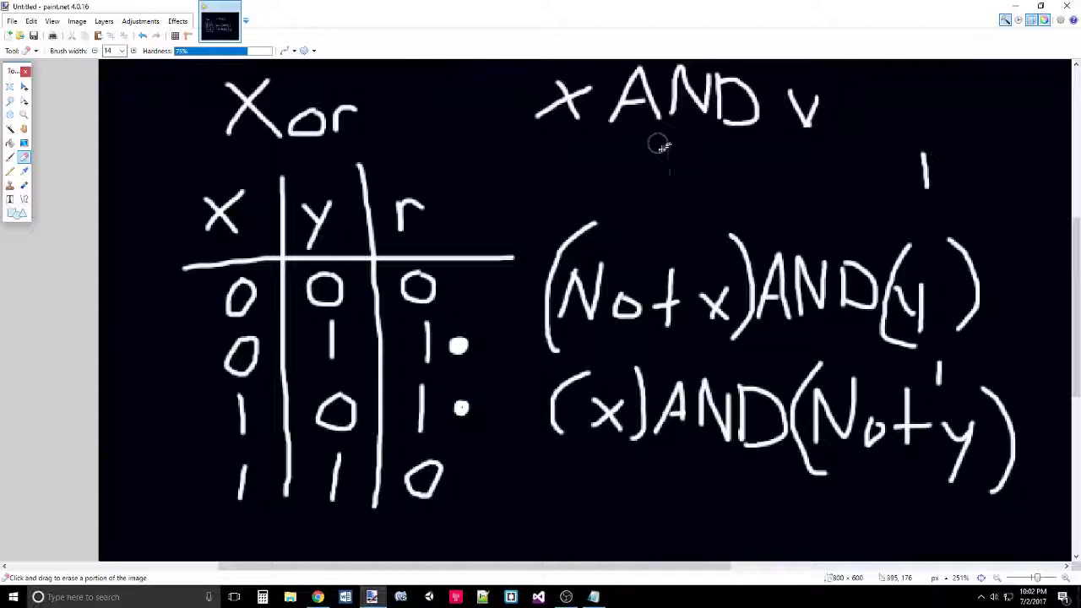
{"action": "mouse_move", "coordinate": [911, 190]}
{"action": "left_mouse_down"}
{"action": "mouse_move", "coordinate": [921, 141]}
{"action": "mouse_move", "coordinate": [925, 228]}
{"action": "left_mouse_up"}
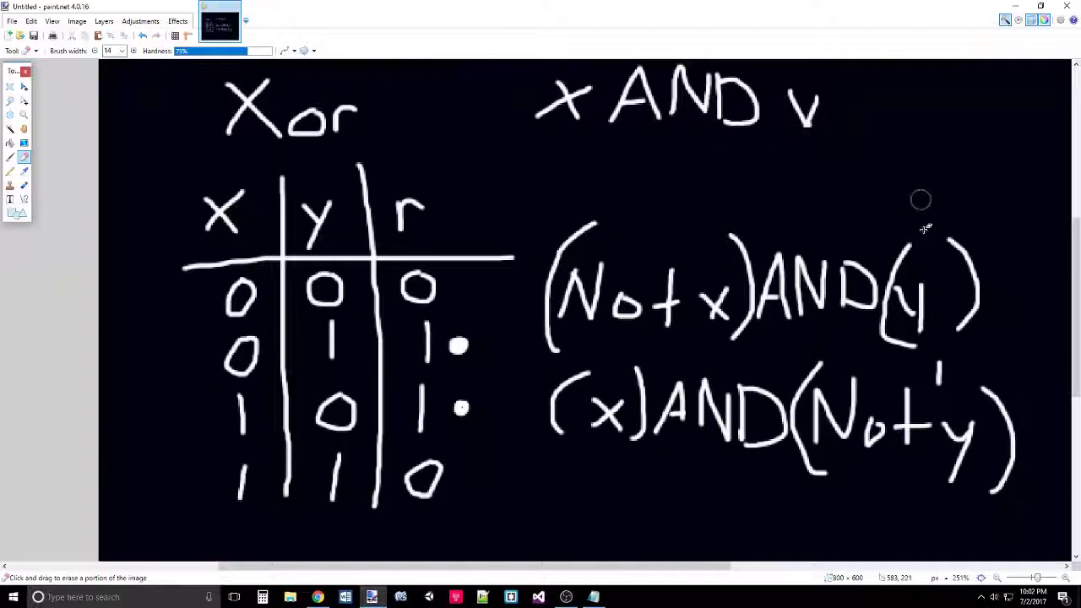
{"action": "left_click_drag", "start_coordinate": [939, 395], "coordinate": [938, 354]}
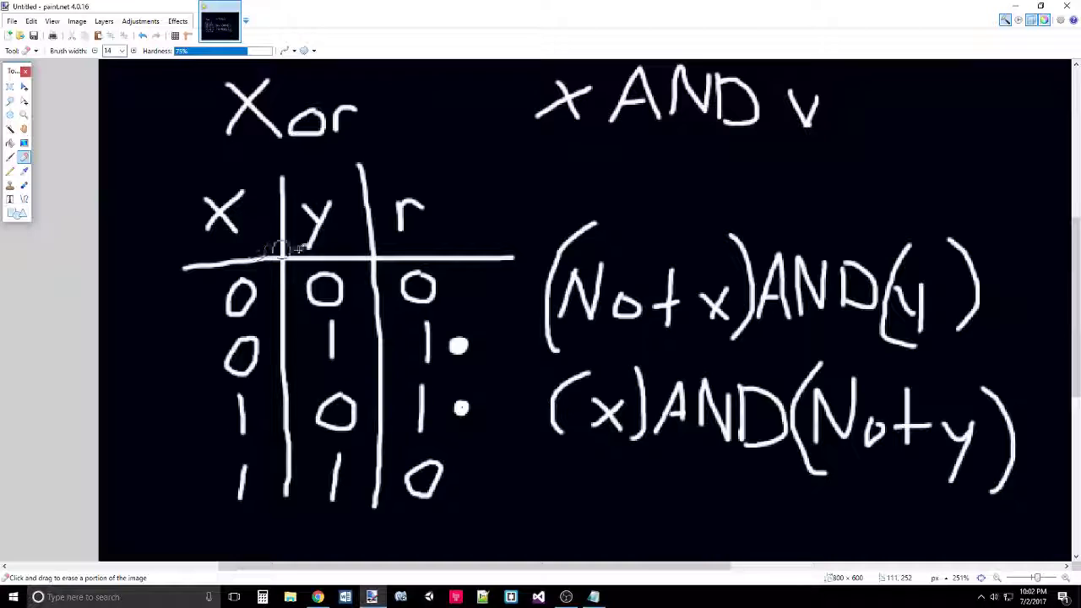
{"action": "key", "text": "bracketleft"}
{"action": "key", "text": "bracketleft"}
{"action": "key", "text": "bracketleft"}
{"action": "key", "text": "bracketleft"}
{"action": "key", "text": "bracketleft"}
{"action": "key", "text": "bracketleft"}
{"action": "key", "text": "bracketleft"}
{"action": "key", "text": "bracketleft"}
{"action": "key", "text": "bracketleft"}
{"action": "key", "text": "bracketleft"}
{"action": "key", "text": "bracketleft"}
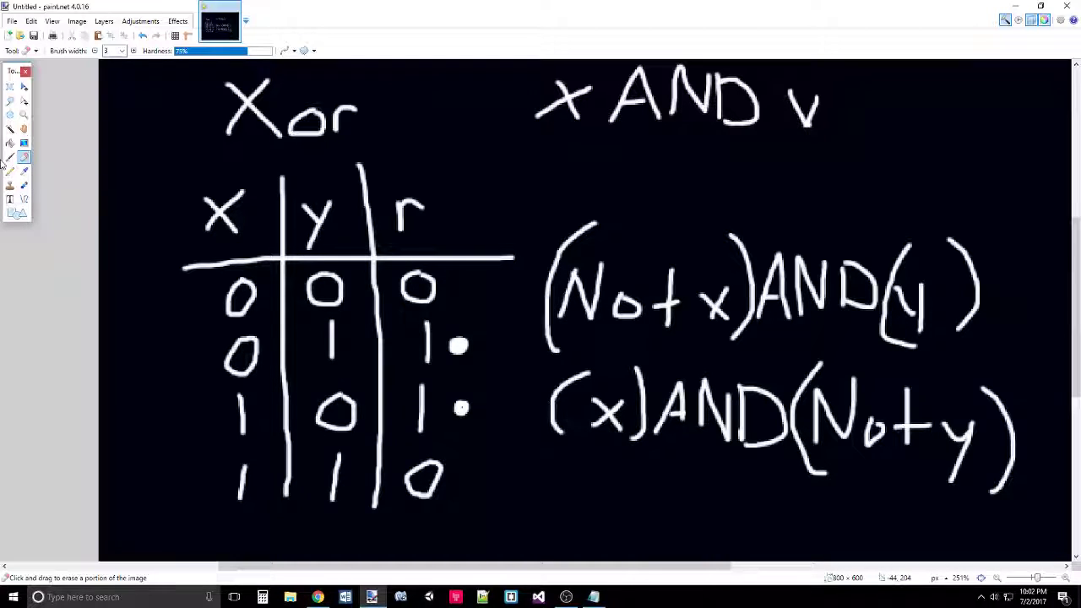
- Write OR between the expressions and add outer parentheses around both groups
{"action": "left_click", "coordinate": [10, 157]}
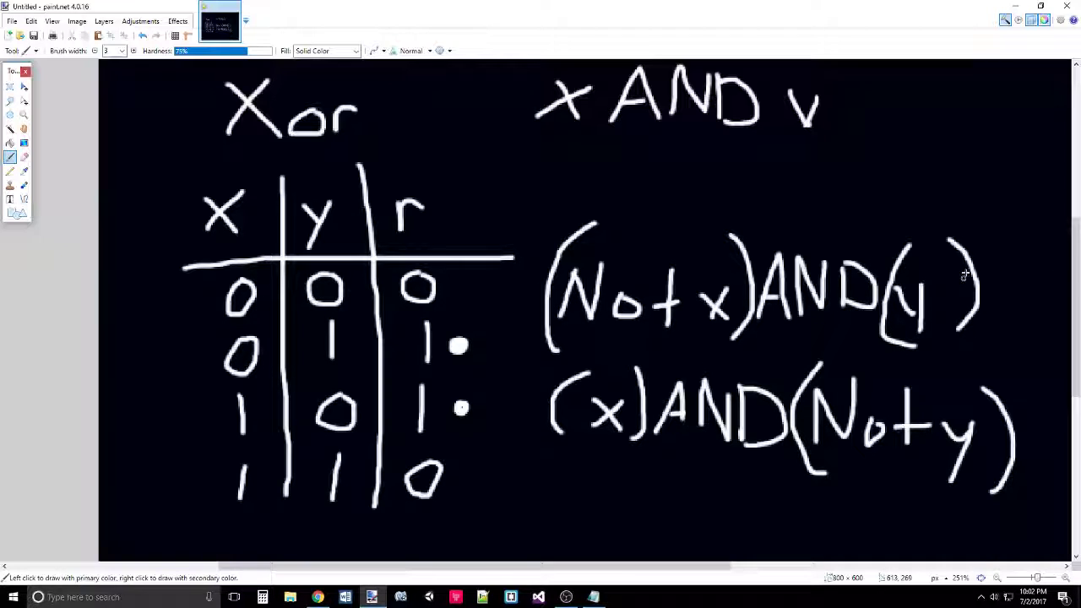
{"action": "mouse_move", "coordinate": [1016, 269]}
{"action": "left_mouse_down"}
{"action": "mouse_move", "coordinate": [1005, 296]}
{"action": "mouse_move", "coordinate": [1020, 274]}
{"action": "mouse_move", "coordinate": [1012, 269]}
{"action": "left_mouse_up"}
{"action": "mouse_move", "coordinate": [1032, 270]}
{"action": "left_mouse_down"}
{"action": "mouse_move", "coordinate": [1035, 295]}
{"action": "mouse_move", "coordinate": [1052, 263]}
{"action": "mouse_move", "coordinate": [1056, 299]}
{"action": "left_mouse_up"}
{"action": "mouse_move", "coordinate": [973, 213]}
{"action": "left_mouse_down"}
{"action": "mouse_move", "coordinate": [998, 313]}
{"action": "mouse_move", "coordinate": [961, 356]}
{"action": "left_mouse_up"}
{"action": "mouse_move", "coordinate": [578, 185]}
{"action": "left_mouse_down"}
{"action": "mouse_move", "coordinate": [532, 271]}
{"action": "mouse_move", "coordinate": [534, 356]}
{"action": "left_mouse_up"}
{"action": "left_click_drag", "start_coordinate": [542, 364], "coordinate": [532, 469]}
{"action": "mouse_move", "coordinate": [998, 376]}
{"action": "left_mouse_down"}
{"action": "mouse_move", "coordinate": [1044, 451]}
{"action": "mouse_move", "coordinate": [1041, 501]}
{"action": "mouse_move", "coordinate": [1015, 513]}
{"action": "left_mouse_up"}
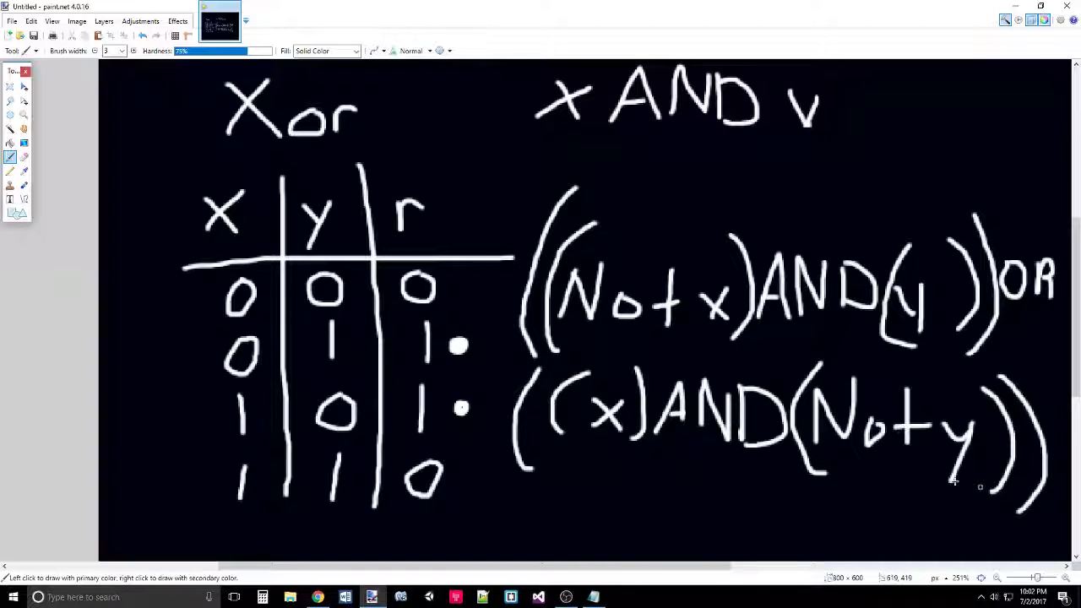
- Scroll down and write 'Not x A y OR' on a line below the formulas
{"action": "scroll", "coordinate": [819, 414], "scroll_direction": "down", "scroll_amount": 1}
{"action": "scroll", "coordinate": [819, 412], "scroll_direction": "down", "scroll_amount": 1}
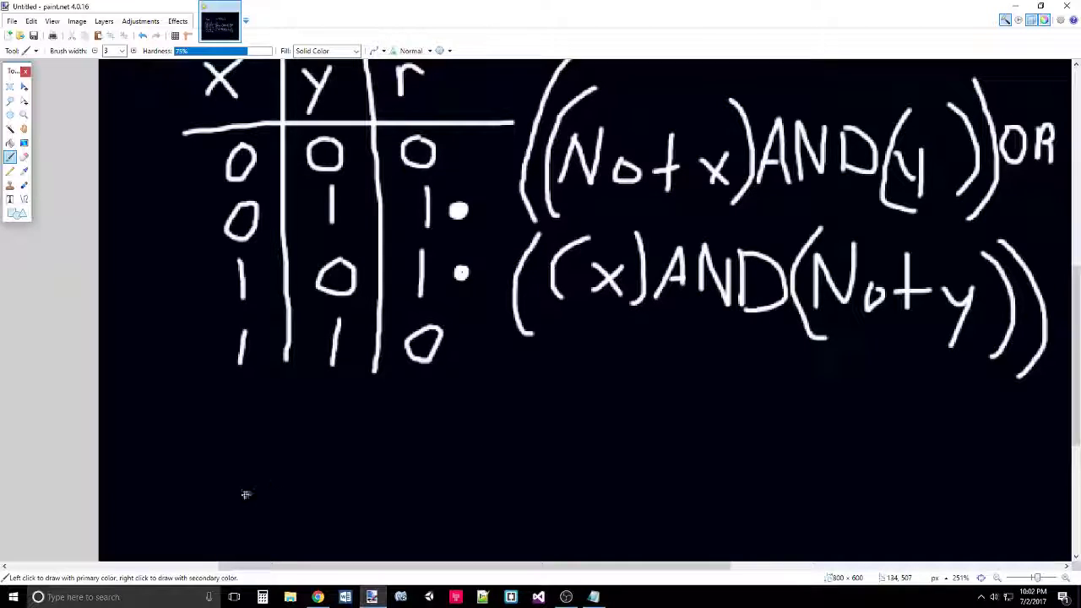
{"action": "mouse_move", "coordinate": [199, 495]}
{"action": "left_mouse_down"}
{"action": "mouse_move", "coordinate": [207, 438]}
{"action": "mouse_move", "coordinate": [234, 486]}
{"action": "mouse_move", "coordinate": [239, 434]}
{"action": "left_mouse_up"}
{"action": "mouse_move", "coordinate": [272, 478]}
{"action": "left_mouse_down"}
{"action": "mouse_move", "coordinate": [267, 488]}
{"action": "mouse_move", "coordinate": [272, 476]}
{"action": "left_mouse_up"}
{"action": "mouse_move", "coordinate": [301, 432]}
{"action": "left_mouse_down"}
{"action": "mouse_move", "coordinate": [302, 495]}
{"action": "mouse_move", "coordinate": [316, 471]}
{"action": "mouse_move", "coordinate": [364, 493]}
{"action": "mouse_move", "coordinate": [362, 464]}
{"action": "mouse_move", "coordinate": [441, 483]}
{"action": "mouse_move", "coordinate": [444, 496]}
{"action": "mouse_move", "coordinate": [429, 469]}
{"action": "mouse_move", "coordinate": [486, 488]}
{"action": "mouse_move", "coordinate": [476, 525]}
{"action": "left_mouse_up"}
{"action": "left_click_drag", "start_coordinate": [551, 418], "coordinate": [549, 420]}
{"action": "mouse_move", "coordinate": [579, 419]}
{"action": "left_mouse_down"}
{"action": "mouse_move", "coordinate": [579, 483]}
{"action": "mouse_move", "coordinate": [622, 478]}
{"action": "left_mouse_up"}
- Finish the line with 'x A Not y' and begin a rounded box around it
{"action": "left_click_drag", "start_coordinate": [665, 450], "coordinate": [694, 482]}
{"action": "mouse_move", "coordinate": [692, 449]}
{"action": "left_mouse_down"}
{"action": "mouse_move", "coordinate": [666, 482]}
{"action": "mouse_move", "coordinate": [755, 478]}
{"action": "left_mouse_up"}
{"action": "left_click_drag", "start_coordinate": [731, 456], "coordinate": [818, 423]}
{"action": "left_click_drag", "start_coordinate": [836, 470], "coordinate": [833, 470]}
{"action": "mouse_move", "coordinate": [863, 431]}
{"action": "left_mouse_down"}
{"action": "mouse_move", "coordinate": [861, 474]}
{"action": "mouse_move", "coordinate": [884, 452]}
{"action": "left_mouse_up"}
{"action": "left_click_drag", "start_coordinate": [894, 456], "coordinate": [905, 481]}
{"action": "left_click_drag", "start_coordinate": [919, 452], "coordinate": [896, 516]}
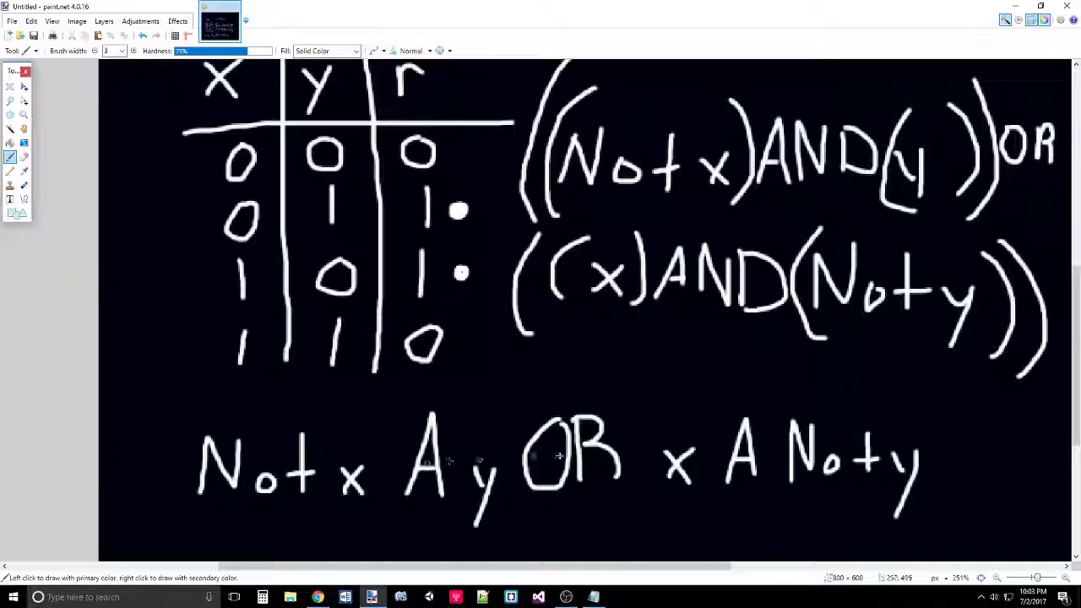
{"action": "mouse_move", "coordinate": [948, 393]}
{"action": "left_mouse_down"}
{"action": "mouse_move", "coordinate": [324, 393]}
{"action": "mouse_move", "coordinate": [169, 424]}
{"action": "mouse_move", "coordinate": [234, 543]}
{"action": "mouse_move", "coordinate": [891, 536]}
{"action": "mouse_move", "coordinate": [983, 448]}
{"action": "mouse_move", "coordinate": [946, 395]}
{"action": "left_mouse_up"}
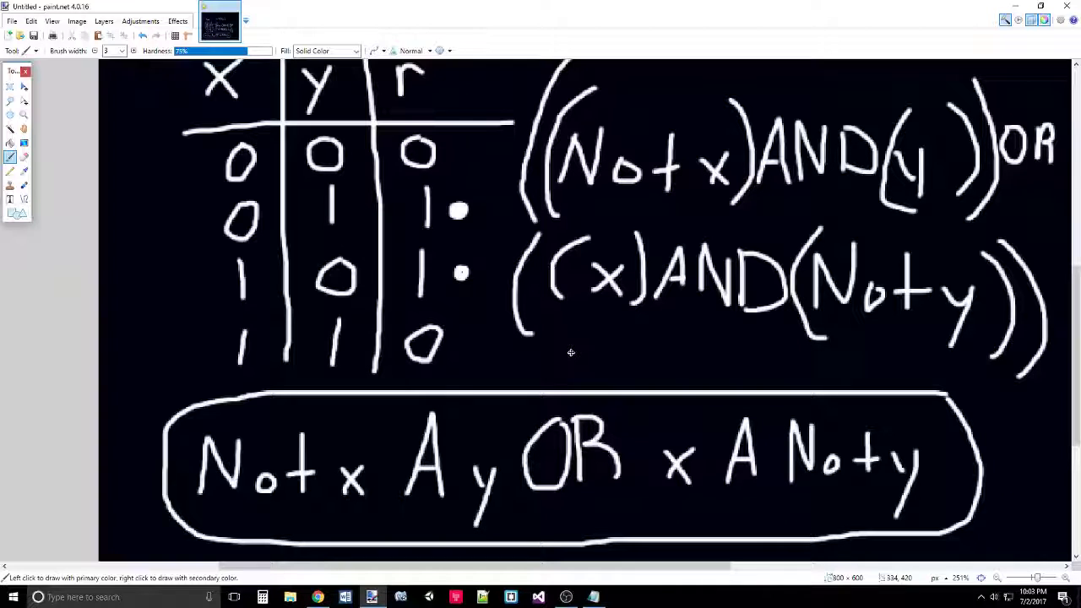
- Hand-write 'x A y' and 'y A x' beside the boxed expression, then return to the top-left view
{"action": "left_click_drag", "start_coordinate": [574, 563], "coordinate": [711, 562]}
{"action": "left_click_drag", "start_coordinate": [730, 420], "coordinate": [770, 462]}
{"action": "mouse_move", "coordinate": [792, 408]}
{"action": "left_mouse_down"}
{"action": "mouse_move", "coordinate": [745, 461]}
{"action": "mouse_move", "coordinate": [847, 441]}
{"action": "mouse_move", "coordinate": [849, 429]}
{"action": "mouse_move", "coordinate": [890, 441]}
{"action": "mouse_move", "coordinate": [872, 494]}
{"action": "left_mouse_up"}
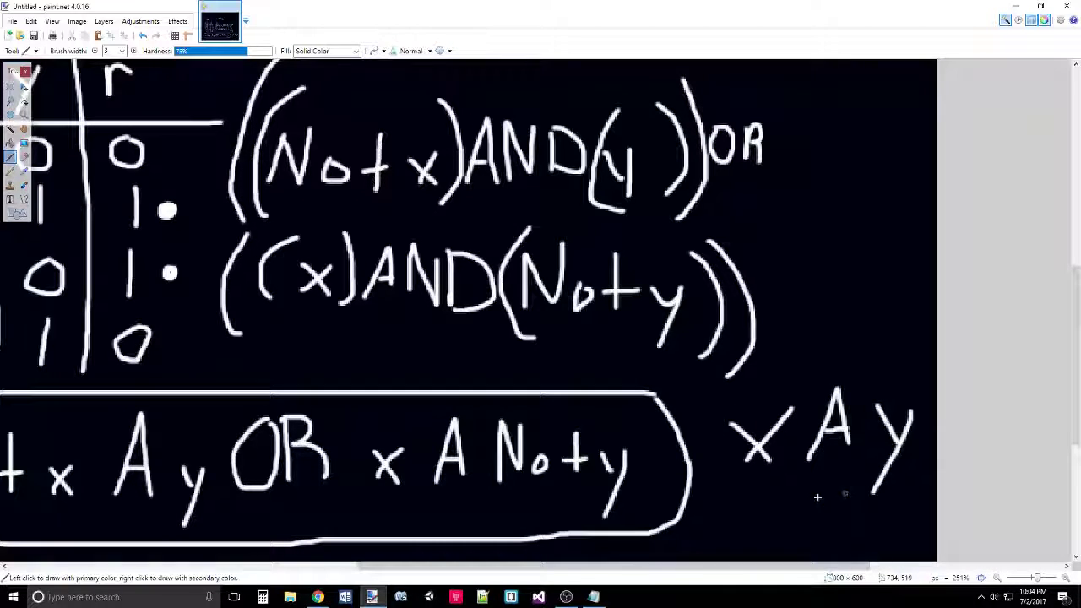
{"action": "mouse_move", "coordinate": [743, 498]}
{"action": "left_mouse_down"}
{"action": "mouse_move", "coordinate": [760, 527]}
{"action": "mouse_move", "coordinate": [747, 549]}
{"action": "mouse_move", "coordinate": [831, 483]}
{"action": "mouse_move", "coordinate": [840, 532]}
{"action": "mouse_move", "coordinate": [846, 514]}
{"action": "mouse_move", "coordinate": [894, 535]}
{"action": "mouse_move", "coordinate": [861, 537]}
{"action": "left_mouse_up"}
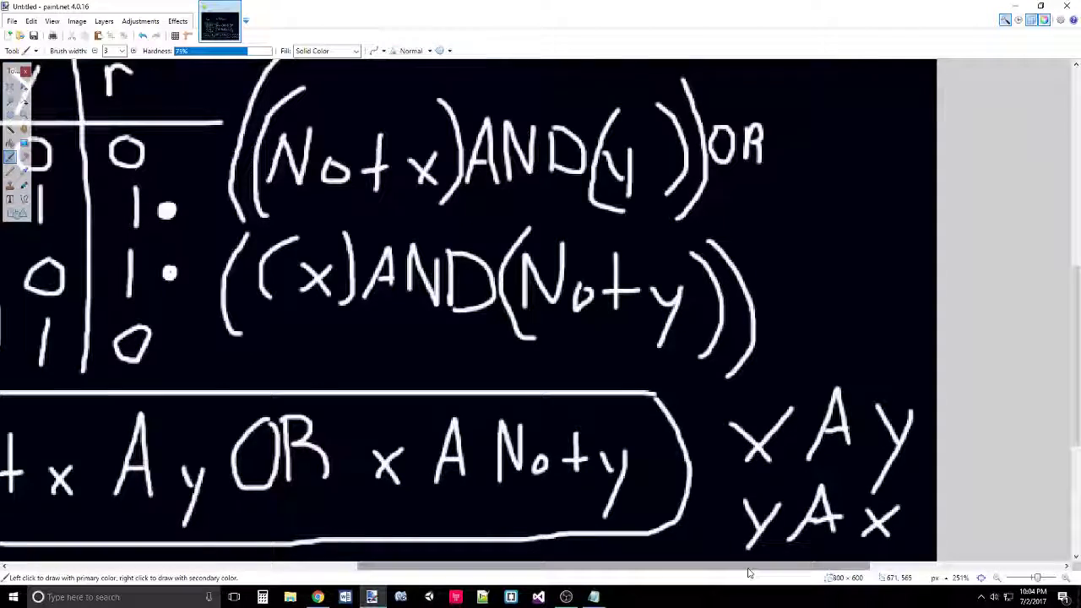
{"action": "scroll", "coordinate": [762, 566], "scroll_direction": "left", "scroll_amount": 5}
{"action": "scroll", "coordinate": [701, 515], "scroll_direction": "up", "scroll_amount": 1}
{"action": "scroll", "coordinate": [702, 515], "scroll_direction": "up", "scroll_amount": 1}
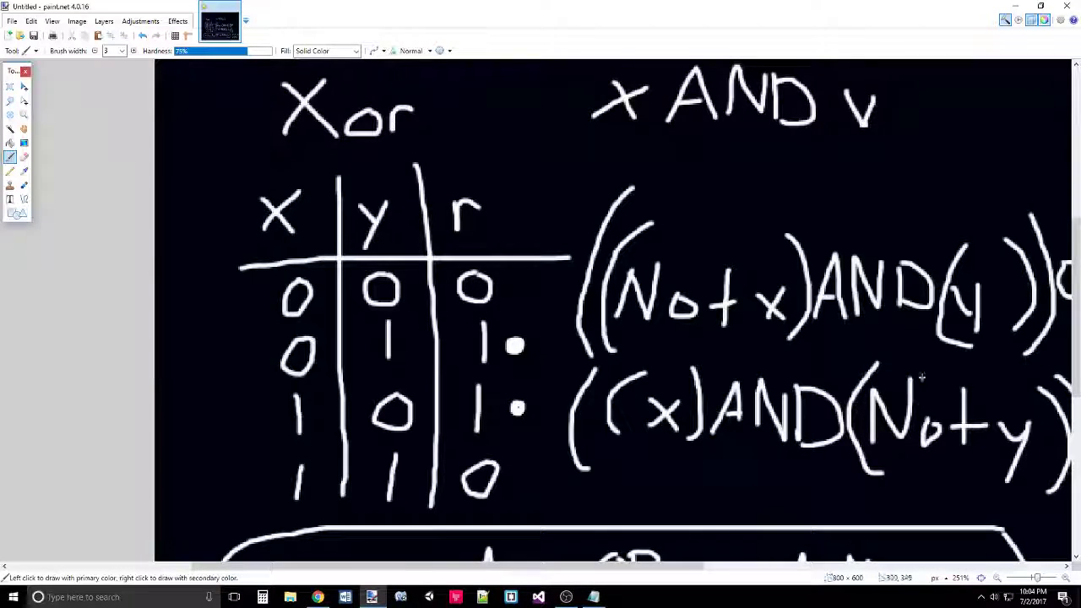
- Wipe the whole canvas with Ctrl+A and Delete, then draw and undo a test zig-zag stroke
{"action": "key", "text": "ctrl+a"}
{"action": "key", "text": "Delete"}
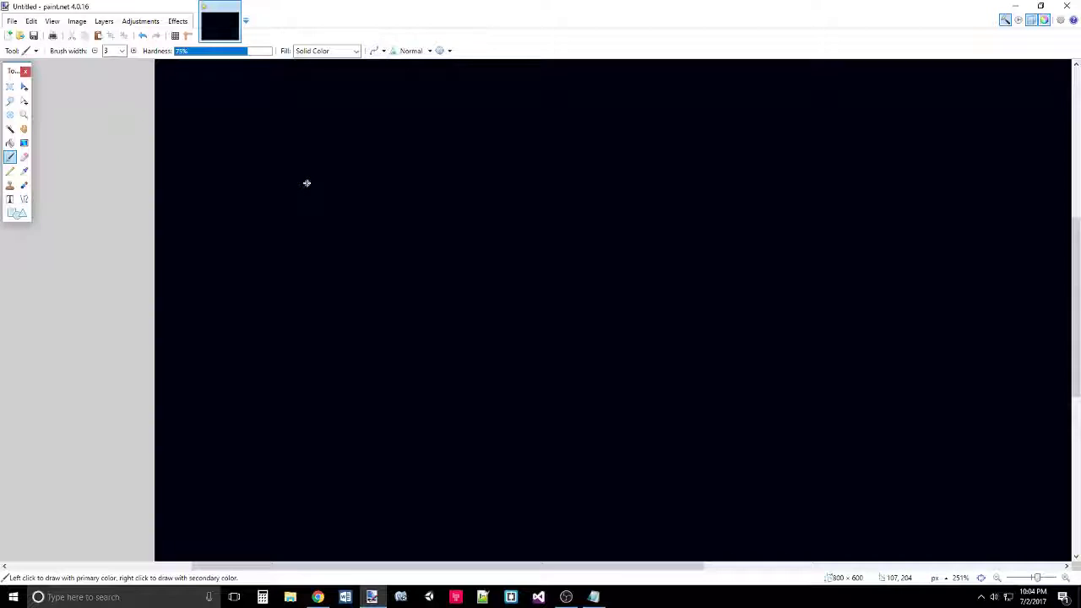
{"action": "mouse_move", "coordinate": [338, 167]}
{"action": "left_mouse_down"}
{"action": "mouse_move", "coordinate": [312, 226]}
{"action": "mouse_move", "coordinate": [482, 298]}
{"action": "mouse_move", "coordinate": [686, 350]}
{"action": "left_mouse_up"}
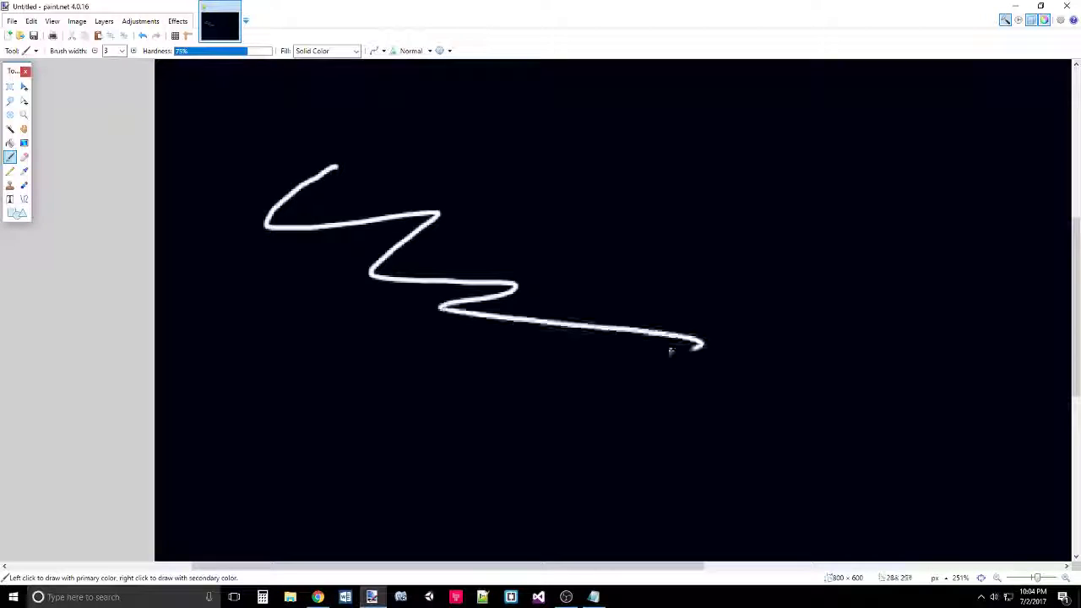
{"action": "key", "text": "ctrl+z"}
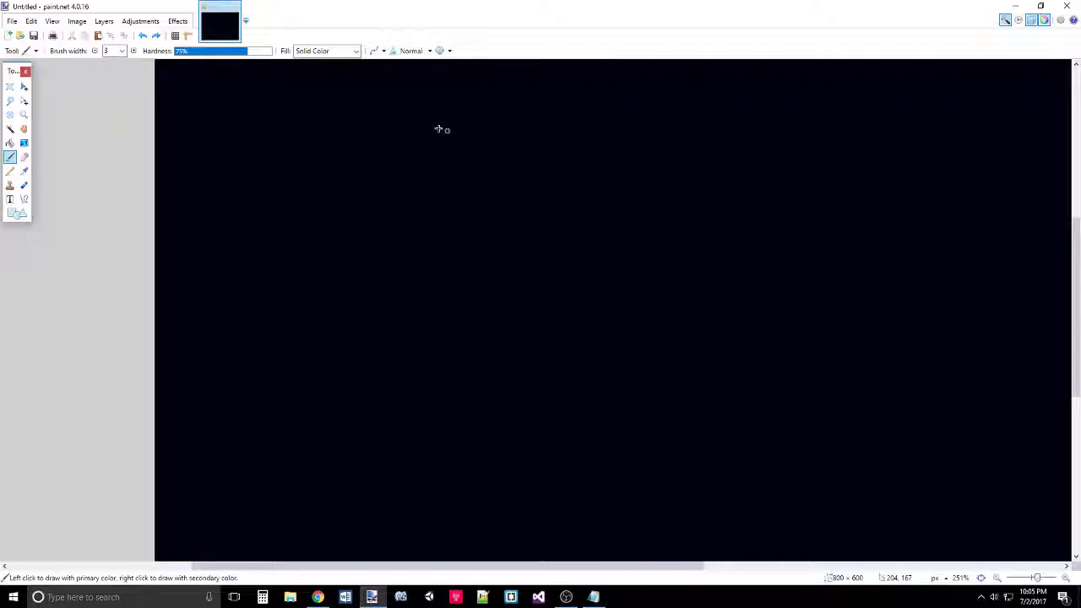
- Hand-write 'E : AND,' at the top left of the canvas
{"action": "mouse_move", "coordinate": [234, 112]}
{"action": "left_mouse_down"}
{"action": "mouse_move", "coordinate": [234, 187]}
{"action": "mouse_move", "coordinate": [266, 103]}
{"action": "left_mouse_up"}
{"action": "left_click_drag", "start_coordinate": [235, 145], "coordinate": [272, 140]}
{"action": "left_click_drag", "start_coordinate": [234, 188], "coordinate": [282, 179]}
{"action": "left_click", "coordinate": [331, 126]}
{"action": "left_click", "coordinate": [324, 149]}
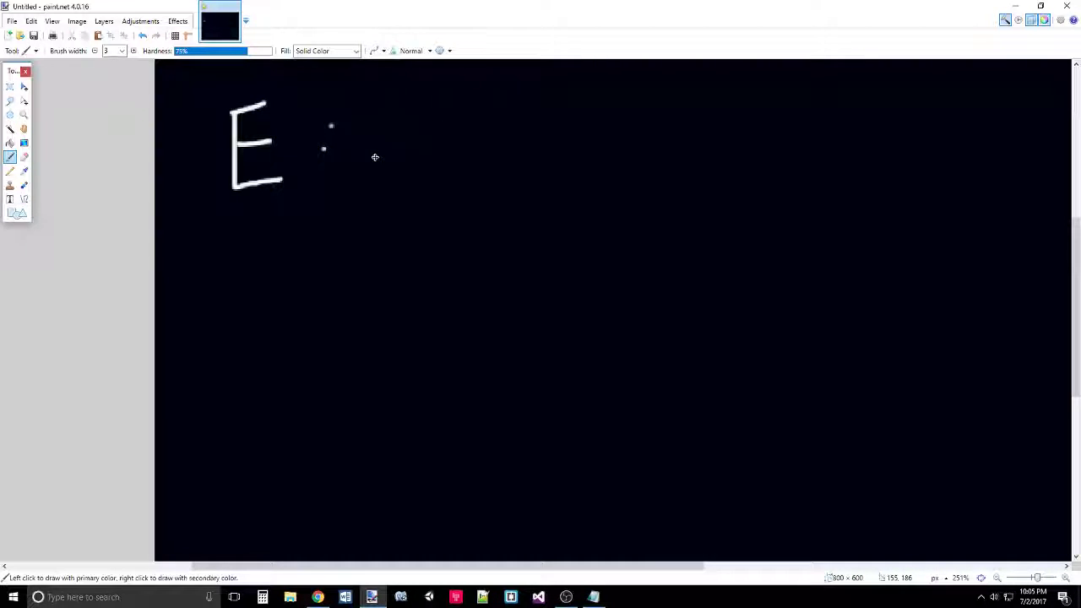
{"action": "mouse_move", "coordinate": [360, 179]}
{"action": "left_mouse_down"}
{"action": "mouse_move", "coordinate": [387, 126]}
{"action": "mouse_move", "coordinate": [404, 160]}
{"action": "left_mouse_up"}
{"action": "mouse_move", "coordinate": [377, 155]}
{"action": "left_mouse_down"}
{"action": "mouse_move", "coordinate": [398, 153]}
{"action": "mouse_move", "coordinate": [449, 108]}
{"action": "left_mouse_up"}
{"action": "left_click_drag", "start_coordinate": [463, 120], "coordinate": [464, 168]}
{"action": "mouse_move", "coordinate": [473, 116]}
{"action": "left_mouse_down"}
{"action": "mouse_move", "coordinate": [504, 146]}
{"action": "mouse_move", "coordinate": [464, 170]}
{"action": "left_mouse_up"}
{"action": "left_click_drag", "start_coordinate": [529, 181], "coordinate": [504, 201]}
{"action": "left_click_drag", "start_coordinate": [565, 182], "coordinate": [606, 113]}
- Continue the top line with 'Not, or, Nand'
{"action": "left_click_drag", "start_coordinate": [658, 145], "coordinate": [648, 184]}
{"action": "left_click_drag", "start_coordinate": [694, 119], "coordinate": [724, 154]}
{"action": "mouse_move", "coordinate": [815, 145]}
{"action": "left_mouse_down"}
{"action": "mouse_move", "coordinate": [846, 181]}
{"action": "mouse_move", "coordinate": [868, 134]}
{"action": "left_mouse_up"}
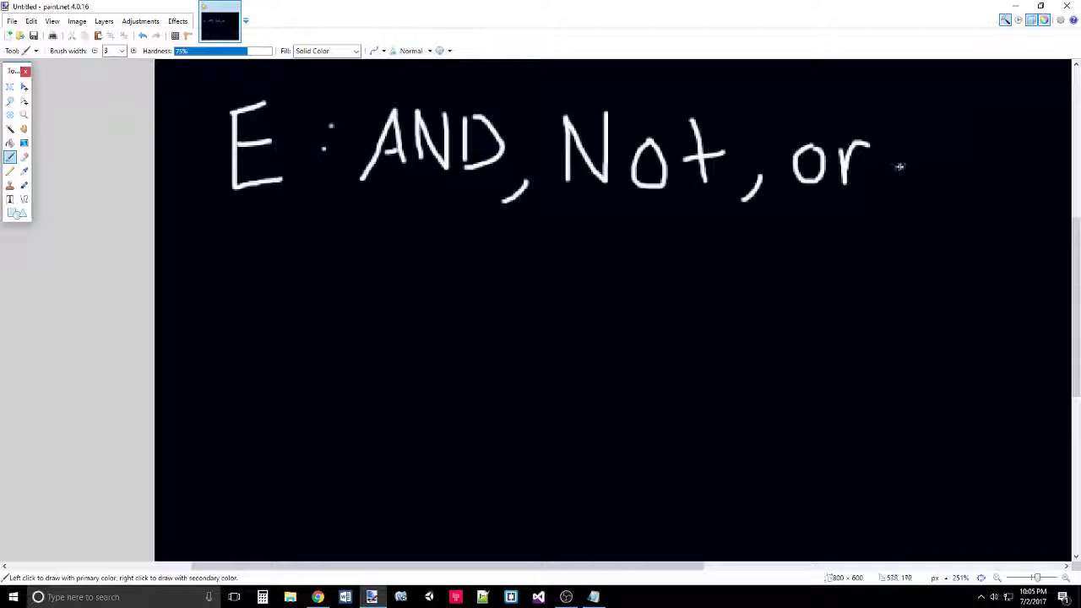
{"action": "left_click_drag", "start_coordinate": [900, 175], "coordinate": [862, 213]}
{"action": "mouse_move", "coordinate": [933, 190]}
{"action": "left_mouse_down"}
{"action": "mouse_move", "coordinate": [966, 152]}
{"action": "mouse_move", "coordinate": [971, 122]}
{"action": "left_mouse_up"}
{"action": "left_click_drag", "start_coordinate": [1005, 153], "coordinate": [1007, 180]}
{"action": "left_click_drag", "start_coordinate": [1015, 181], "coordinate": [1037, 179]}
{"action": "left_click_drag", "start_coordinate": [1055, 157], "coordinate": [1055, 181]}
{"action": "left_click_drag", "start_coordinate": [1064, 110], "coordinate": [1062, 187]}
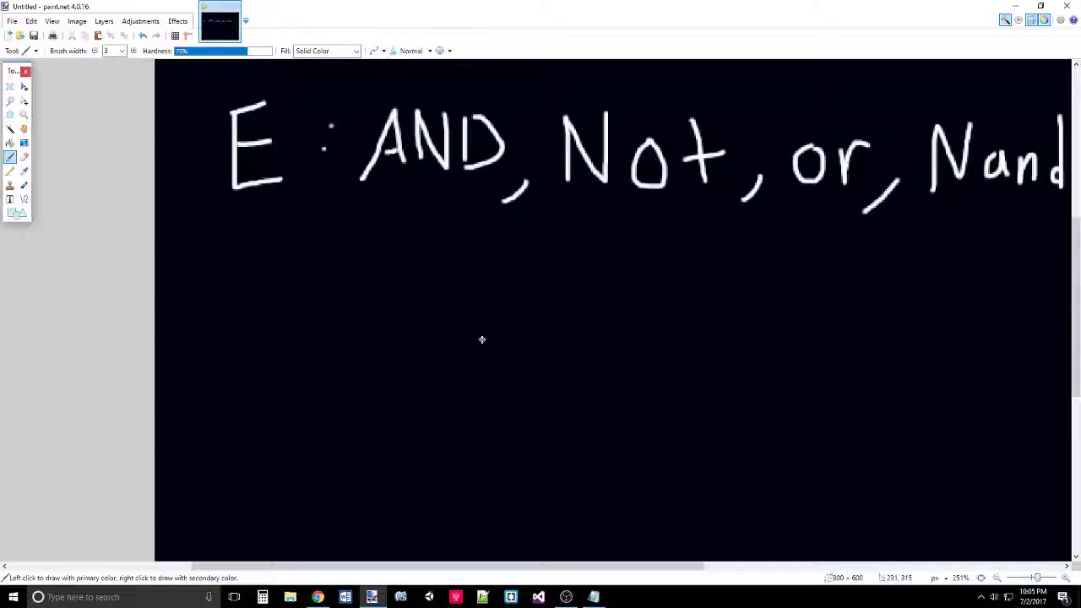
- Write 'C : Mux' on the line below
{"action": "mouse_move", "coordinate": [253, 303]}
{"action": "left_mouse_down"}
{"action": "mouse_move", "coordinate": [225, 315]}
{"action": "mouse_move", "coordinate": [260, 332]}
{"action": "mouse_move", "coordinate": [312, 286]}
{"action": "mouse_move", "coordinate": [352, 290]}
{"action": "mouse_move", "coordinate": [377, 333]}
{"action": "left_mouse_up"}
{"action": "left_click", "coordinate": [272, 297]}
{"action": "left_click", "coordinate": [272, 315]}
{"action": "mouse_move", "coordinate": [384, 305]}
{"action": "left_mouse_down"}
{"action": "mouse_move", "coordinate": [385, 319]}
{"action": "mouse_move", "coordinate": [410, 309]}
{"action": "mouse_move", "coordinate": [460, 343]}
{"action": "left_mouse_up"}
{"action": "left_click_drag", "start_coordinate": [462, 302], "coordinate": [429, 347]}
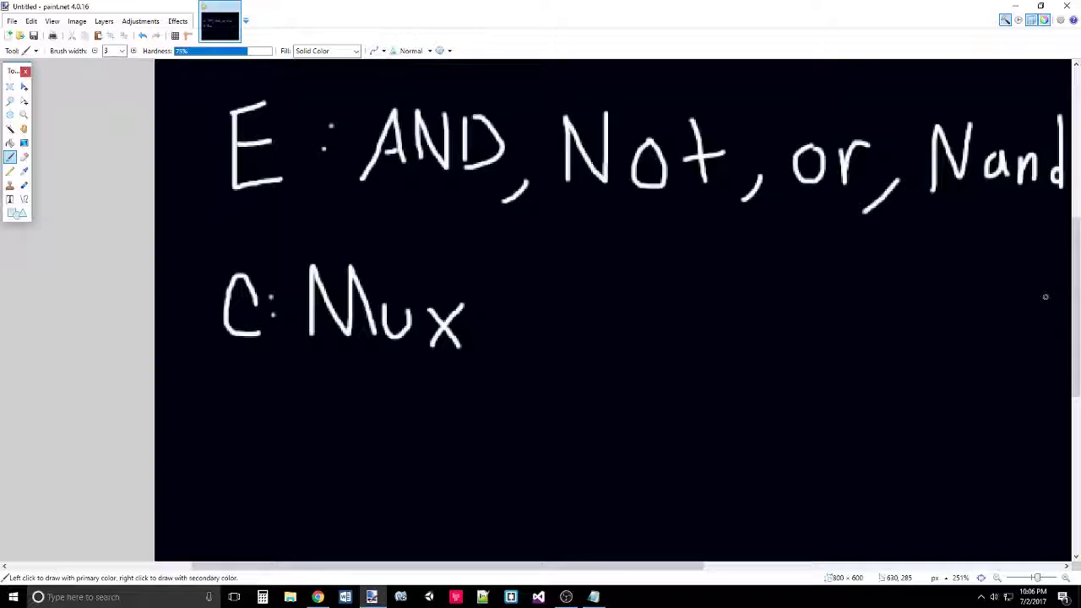
- Clear the handwritten text and draw two input lines labelled x and y
{"action": "key", "text": "ctrl+a"}
{"action": "key", "text": "Delete"}
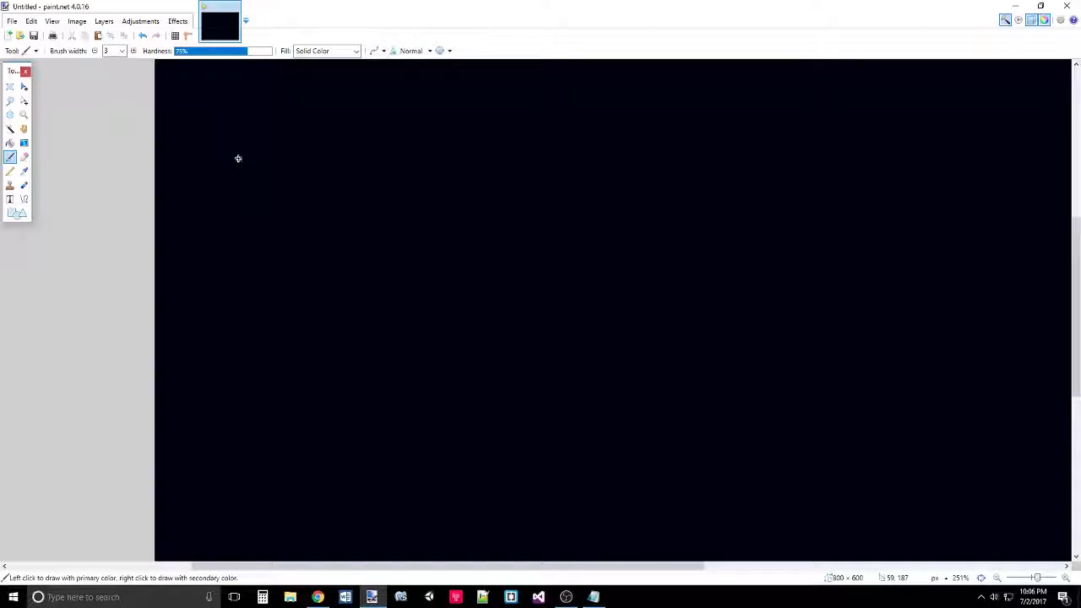
{"action": "left_click_drag", "start_coordinate": [233, 172], "coordinate": [352, 172]}
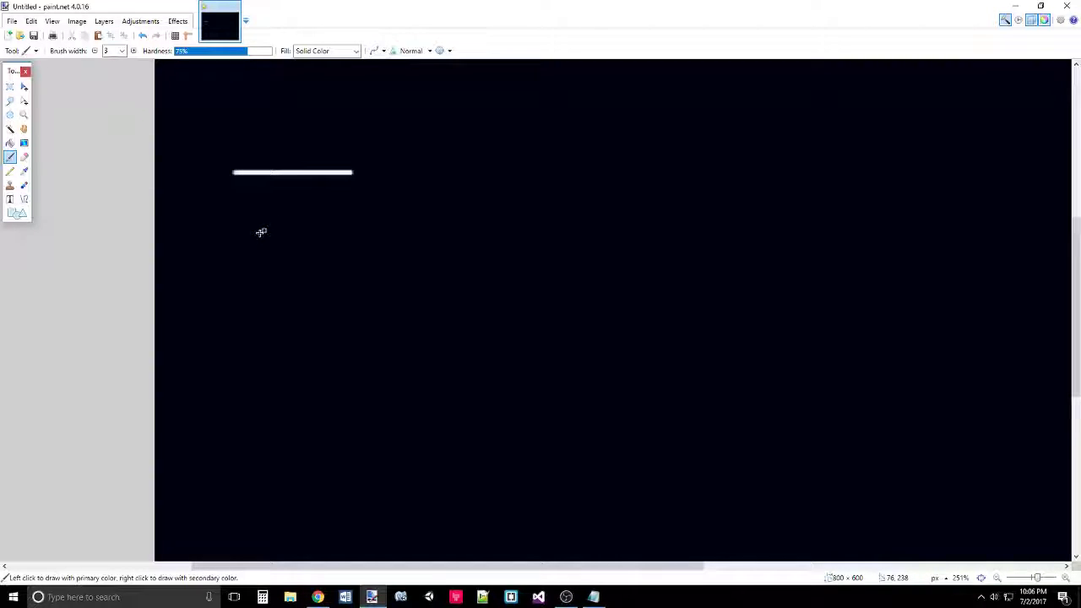
{"action": "left_click_drag", "start_coordinate": [237, 252], "coordinate": [335, 248]}
{"action": "mouse_move", "coordinate": [194, 159]}
{"action": "left_mouse_down"}
{"action": "mouse_move", "coordinate": [208, 187]}
{"action": "mouse_move", "coordinate": [178, 185]}
{"action": "left_mouse_up"}
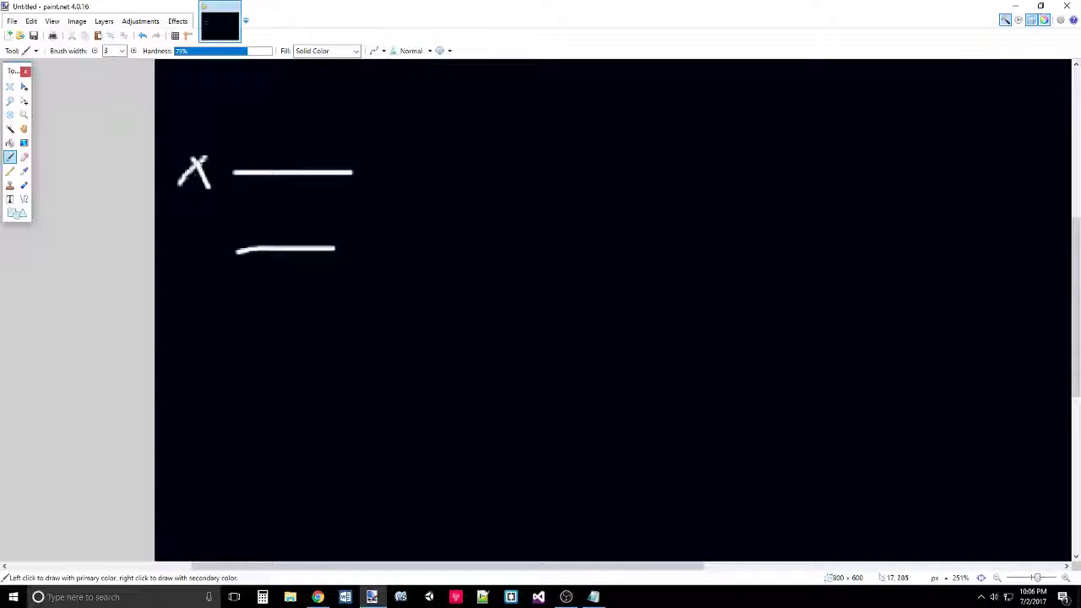
{"action": "mouse_move", "coordinate": [192, 236]}
{"action": "left_mouse_down"}
{"action": "mouse_move", "coordinate": [203, 261]}
{"action": "mouse_move", "coordinate": [187, 308]}
{"action": "left_mouse_up"}
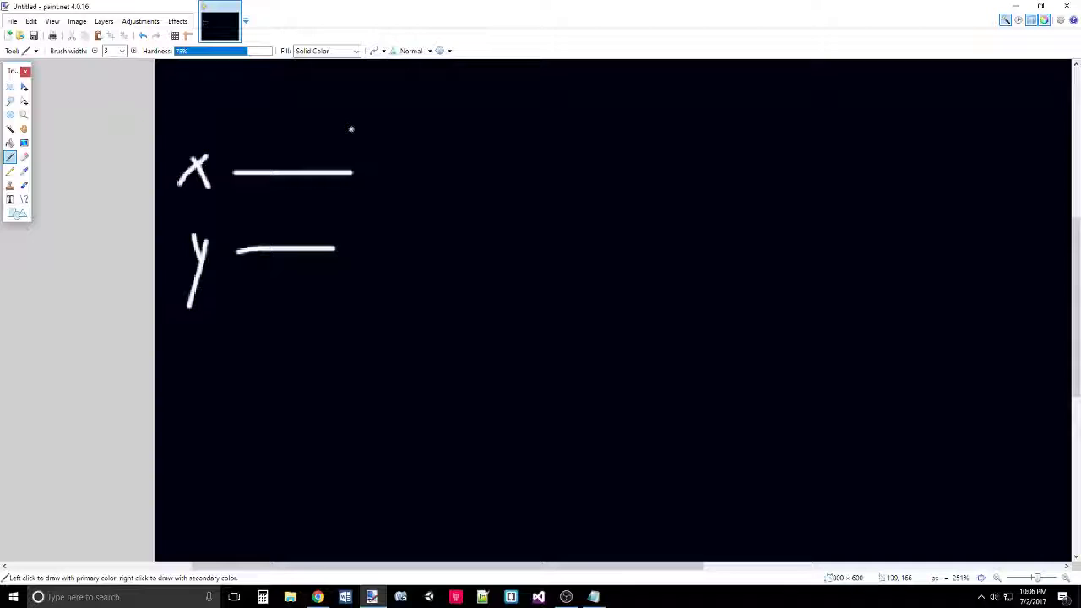
- Draw the D-shaped gate labelled AND joining the inputs, with an output line marked 'out'
{"action": "mouse_move", "coordinate": [351, 129]}
{"action": "left_mouse_down"}
{"action": "mouse_move", "coordinate": [342, 327]}
{"action": "mouse_move", "coordinate": [351, 129]}
{"action": "left_mouse_up"}
{"action": "mouse_move", "coordinate": [378, 257]}
{"action": "left_mouse_down"}
{"action": "mouse_move", "coordinate": [384, 196]}
{"action": "mouse_move", "coordinate": [402, 244]}
{"action": "mouse_move", "coordinate": [409, 195]}
{"action": "mouse_move", "coordinate": [430, 238]}
{"action": "left_mouse_up"}
{"action": "mouse_move", "coordinate": [431, 238]}
{"action": "left_mouse_down"}
{"action": "mouse_move", "coordinate": [433, 196]}
{"action": "mouse_move", "coordinate": [441, 239]}
{"action": "left_mouse_up"}
{"action": "left_click_drag", "start_coordinate": [441, 197], "coordinate": [442, 238]}
{"action": "mouse_move", "coordinate": [536, 225]}
{"action": "left_mouse_down"}
{"action": "mouse_move", "coordinate": [637, 235]}
{"action": "mouse_move", "coordinate": [650, 207]}
{"action": "mouse_move", "coordinate": [680, 230]}
{"action": "left_mouse_up"}
{"action": "left_click_drag", "start_coordinate": [712, 182], "coordinate": [715, 225]}
{"action": "left_click_drag", "start_coordinate": [702, 210], "coordinate": [724, 202]}
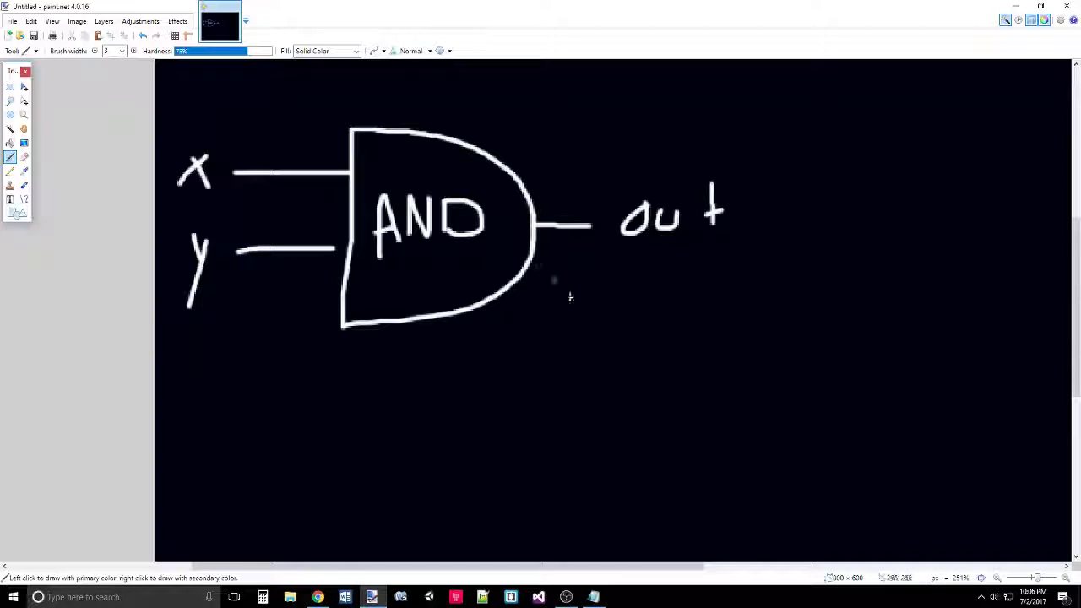
- Write the heading 'And3' below the AND gate
{"action": "scroll", "coordinate": [591, 338], "scroll_direction": "down", "scroll_amount": 3}
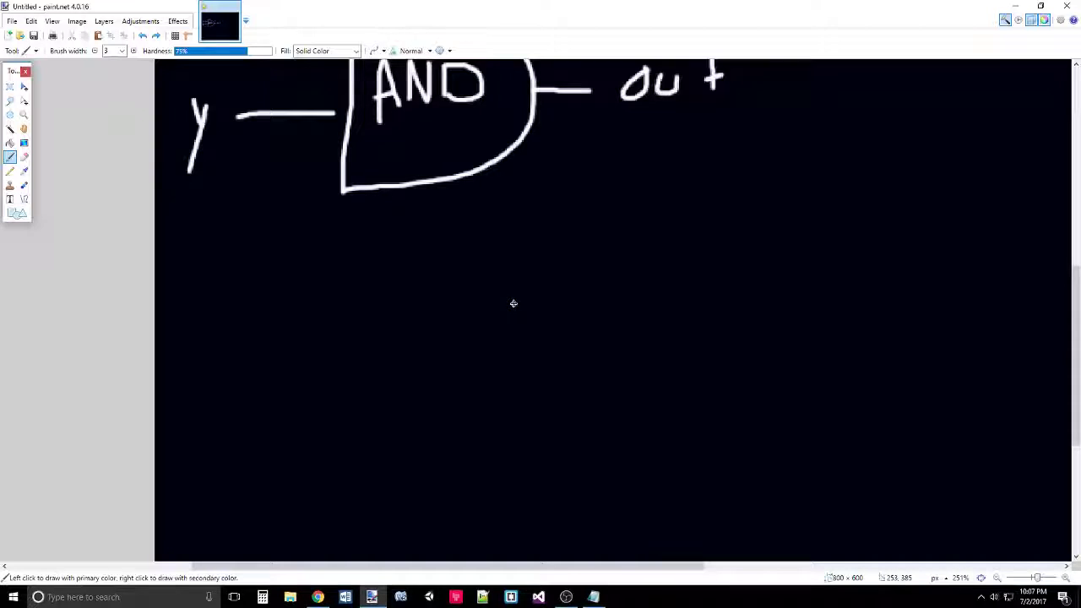
{"action": "mouse_move", "coordinate": [514, 315]}
{"action": "left_mouse_down"}
{"action": "mouse_move", "coordinate": [562, 309]}
{"action": "mouse_move", "coordinate": [558, 292]}
{"action": "mouse_move", "coordinate": [606, 311]}
{"action": "left_mouse_up"}
{"action": "left_click_drag", "start_coordinate": [632, 283], "coordinate": [635, 300]}
{"action": "mouse_move", "coordinate": [656, 247]}
{"action": "left_mouse_down"}
{"action": "mouse_move", "coordinate": [688, 260]}
{"action": "mouse_move", "coordinate": [658, 297]}
{"action": "left_mouse_up"}
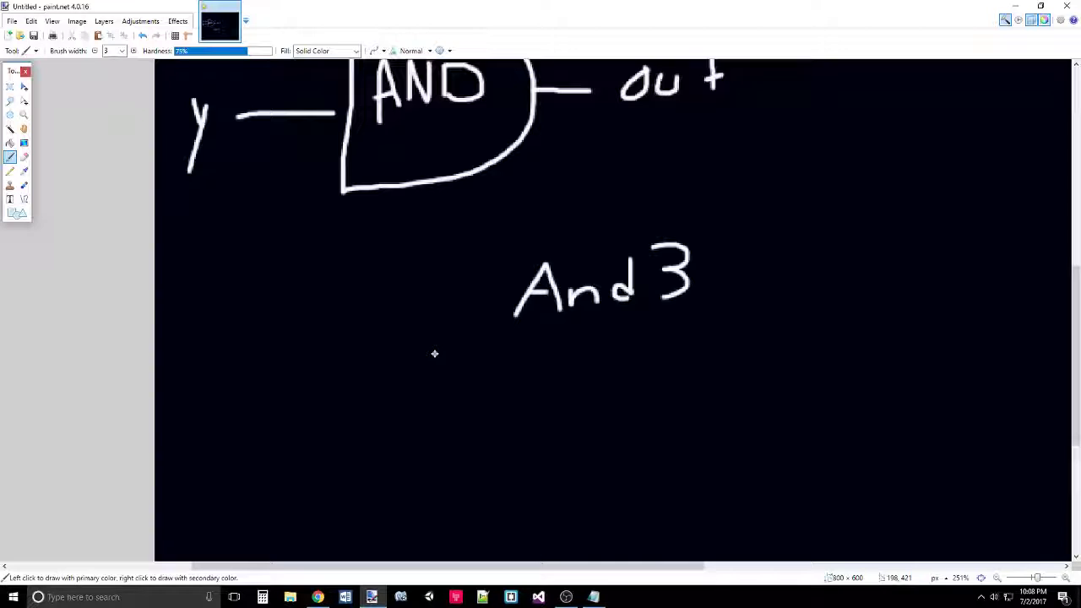
- Add inputs x, y, z feeding two chained gates, marking the first with A
{"action": "left_click_drag", "start_coordinate": [447, 325], "coordinate": [470, 349]}
{"action": "mouse_move", "coordinate": [470, 325]}
{"action": "left_mouse_down"}
{"action": "mouse_move", "coordinate": [446, 350]}
{"action": "mouse_move", "coordinate": [460, 400]}
{"action": "mouse_move", "coordinate": [450, 433]}
{"action": "left_mouse_up"}
{"action": "mouse_move", "coordinate": [439, 483]}
{"action": "left_mouse_down"}
{"action": "mouse_move", "coordinate": [448, 506]}
{"action": "mouse_move", "coordinate": [491, 505]}
{"action": "left_mouse_up"}
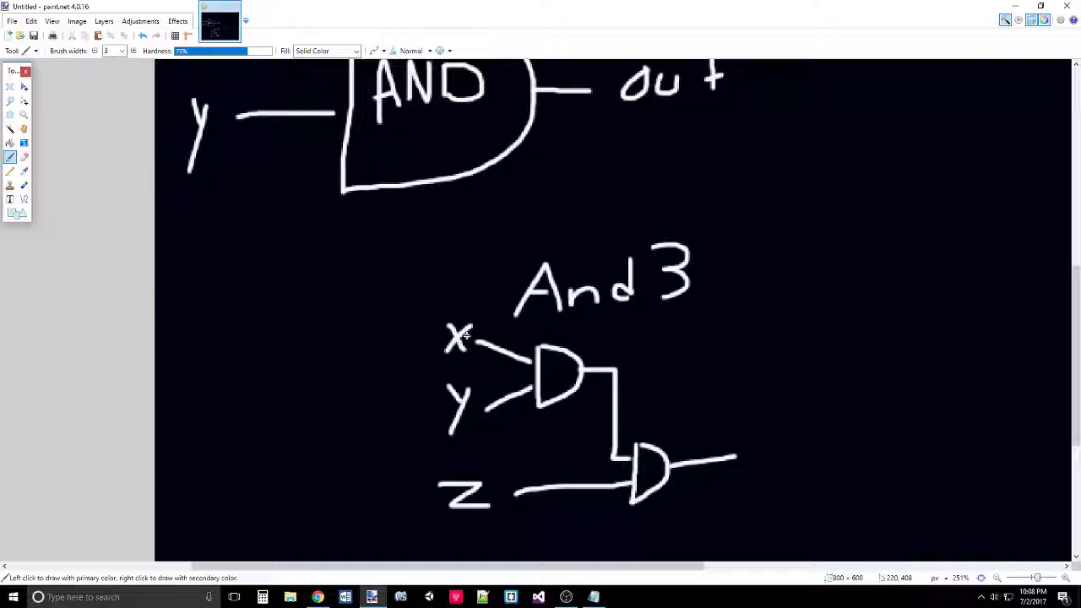
{"action": "mouse_move", "coordinate": [553, 383]}
{"action": "left_mouse_down"}
{"action": "mouse_move", "coordinate": [558, 369]}
{"action": "mouse_move", "coordinate": [567, 376]}
{"action": "left_mouse_up"}
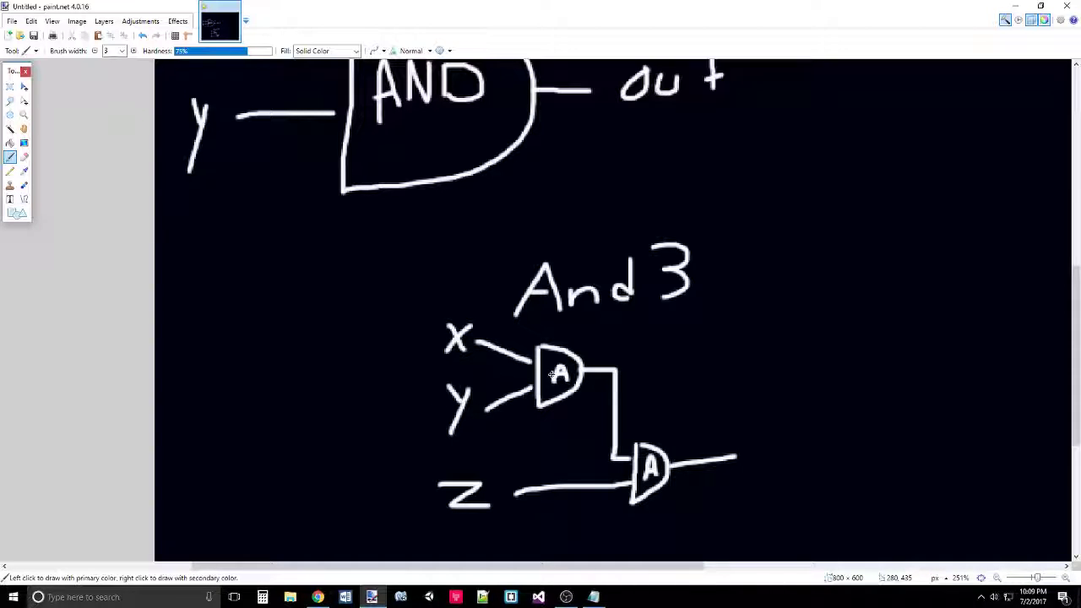
- Write 'Out' after the second gate of the And3 sketch
{"action": "mouse_move", "coordinate": [774, 414]}
{"action": "left_mouse_down"}
{"action": "mouse_move", "coordinate": [789, 427]}
{"action": "mouse_move", "coordinate": [775, 413]}
{"action": "left_mouse_up"}
{"action": "left_click_drag", "start_coordinate": [799, 448], "coordinate": [833, 463]}
{"action": "mouse_move", "coordinate": [863, 418]}
{"action": "left_mouse_down"}
{"action": "mouse_move", "coordinate": [863, 475]}
{"action": "mouse_move", "coordinate": [894, 456]}
{"action": "left_mouse_up"}
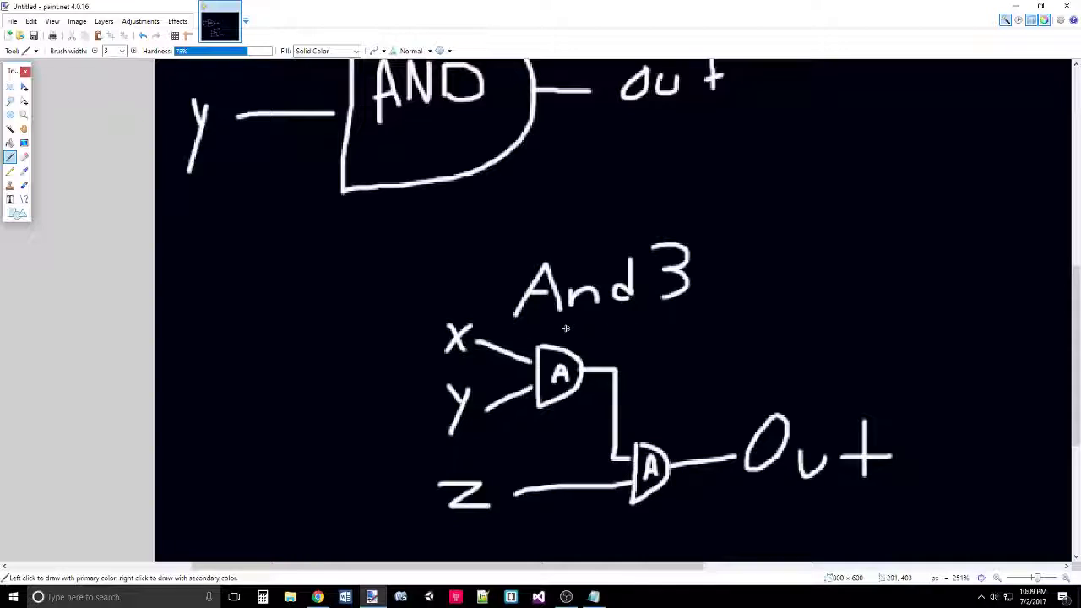
- Draw a box around both gates and write 'in' left of the And3 heading
{"action": "mouse_move", "coordinate": [524, 329]}
{"action": "left_mouse_down"}
{"action": "mouse_move", "coordinate": [524, 508]}
{"action": "mouse_move", "coordinate": [686, 523]}
{"action": "mouse_move", "coordinate": [689, 332]}
{"action": "mouse_move", "coordinate": [519, 326]}
{"action": "left_mouse_up"}
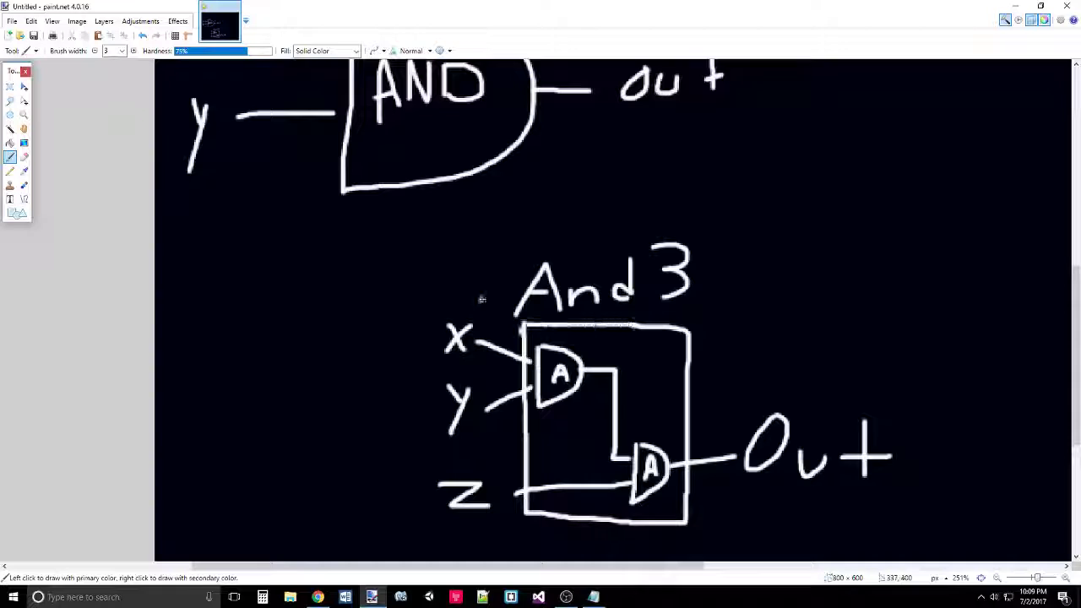
{"action": "mouse_move", "coordinate": [388, 272]}
{"action": "left_mouse_down"}
{"action": "mouse_move", "coordinate": [388, 291]}
{"action": "mouse_move", "coordinate": [434, 275]}
{"action": "left_mouse_up"}
{"action": "left_click", "coordinate": [379, 257]}
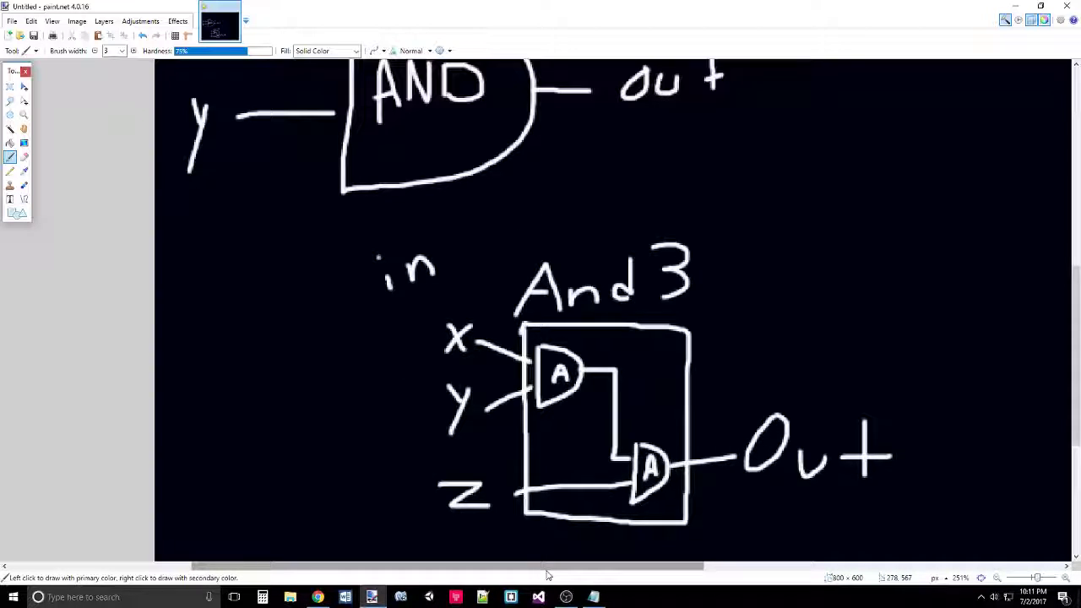
- Drag the horizontal scrollbar right to shift the view of the And3 diagram
{"action": "left_click_drag", "start_coordinate": [546, 570], "coordinate": [621, 573]}
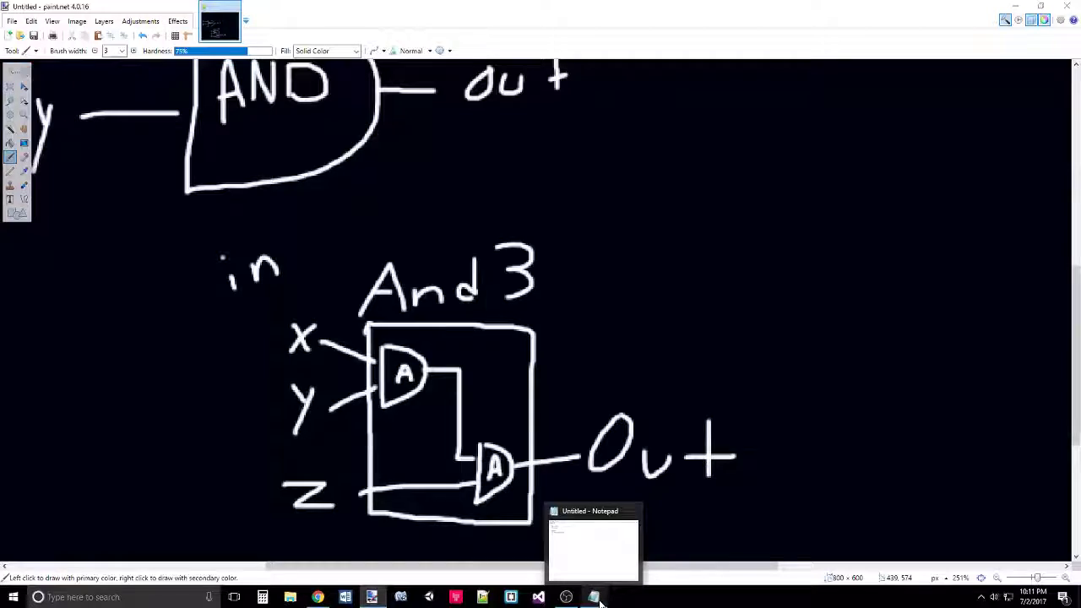
- Bring the Notepad Xor code forward and move it to the right of the drawing
{"action": "left_click", "coordinate": [596, 598]}
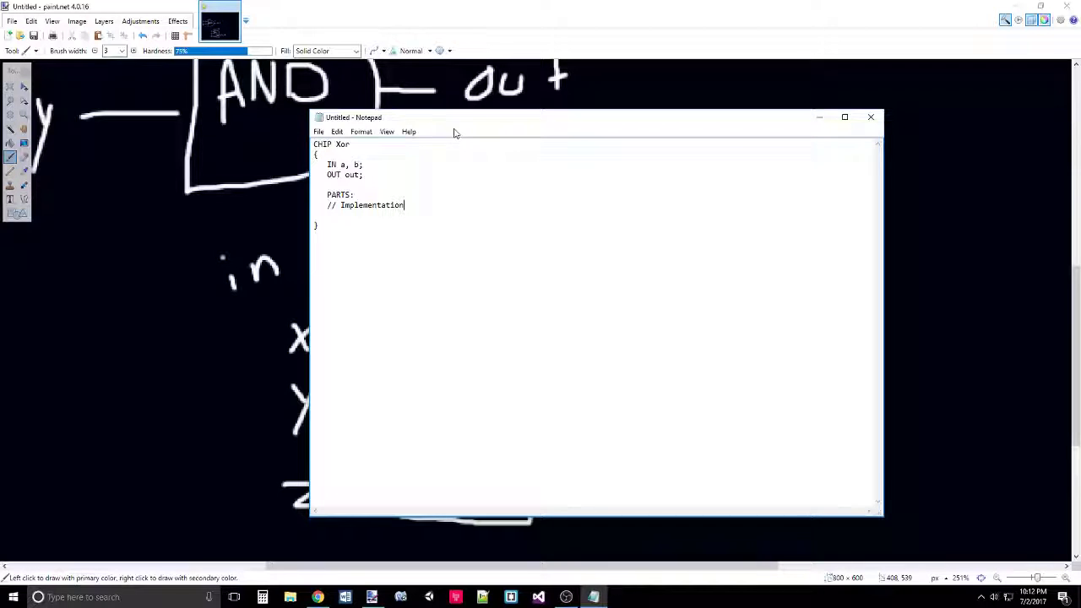
{"action": "left_click_drag", "start_coordinate": [458, 120], "coordinate": [476, 122]}
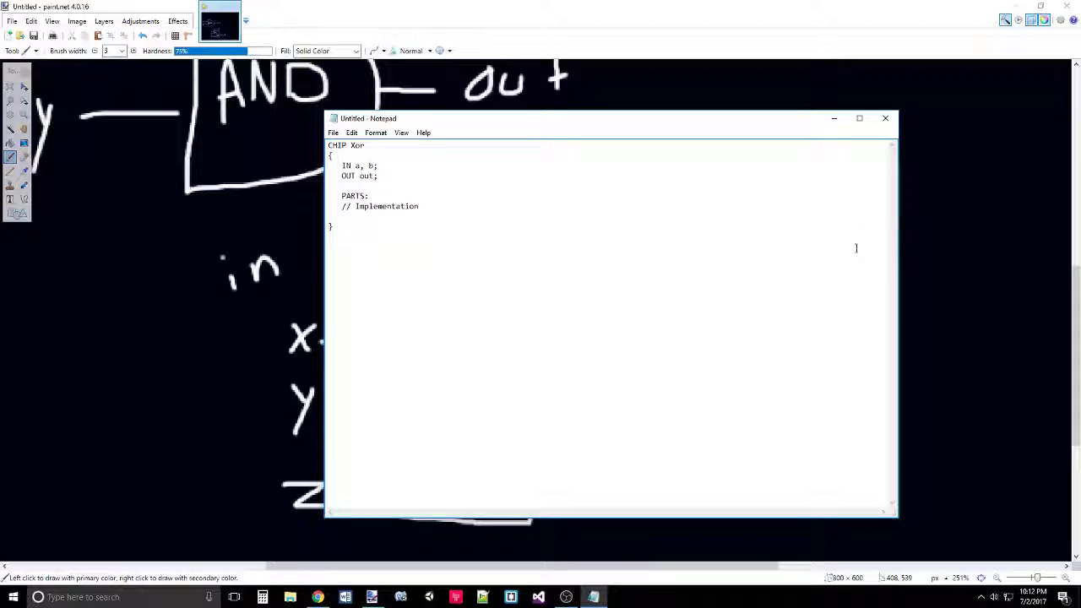
{"action": "left_click_drag", "start_coordinate": [628, 120], "coordinate": [1048, 185]}
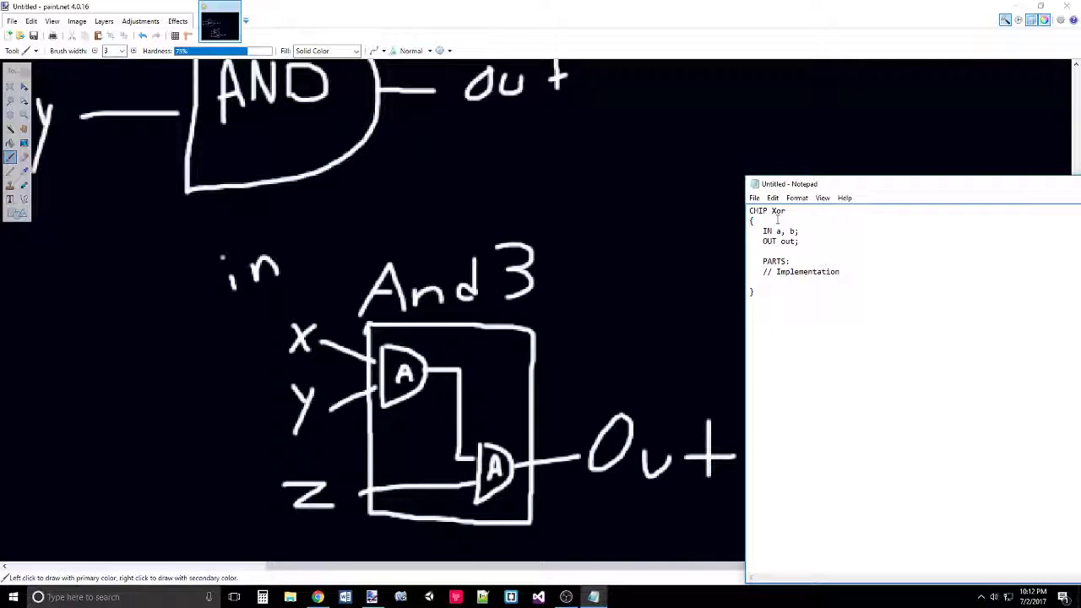
- Add an empty line after the Xor chip's closing brace
{"action": "left_click", "coordinate": [792, 291]}
{"action": "key", "text": "Return"}
{"action": "left_click_drag", "start_coordinate": [777, 292], "coordinate": [748, 210]}
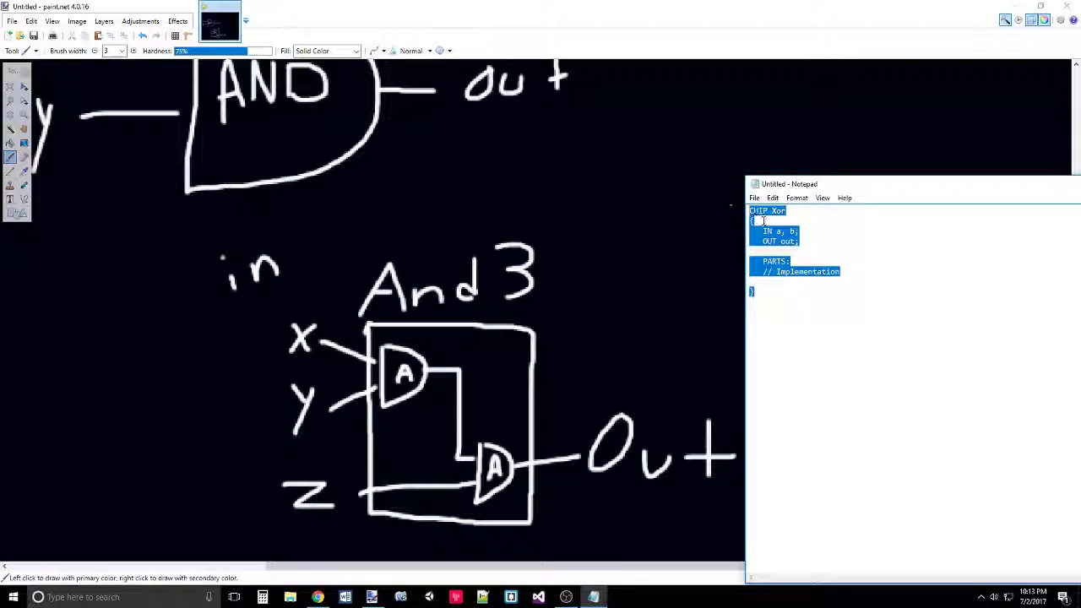
{"action": "left_click", "coordinate": [814, 304]}
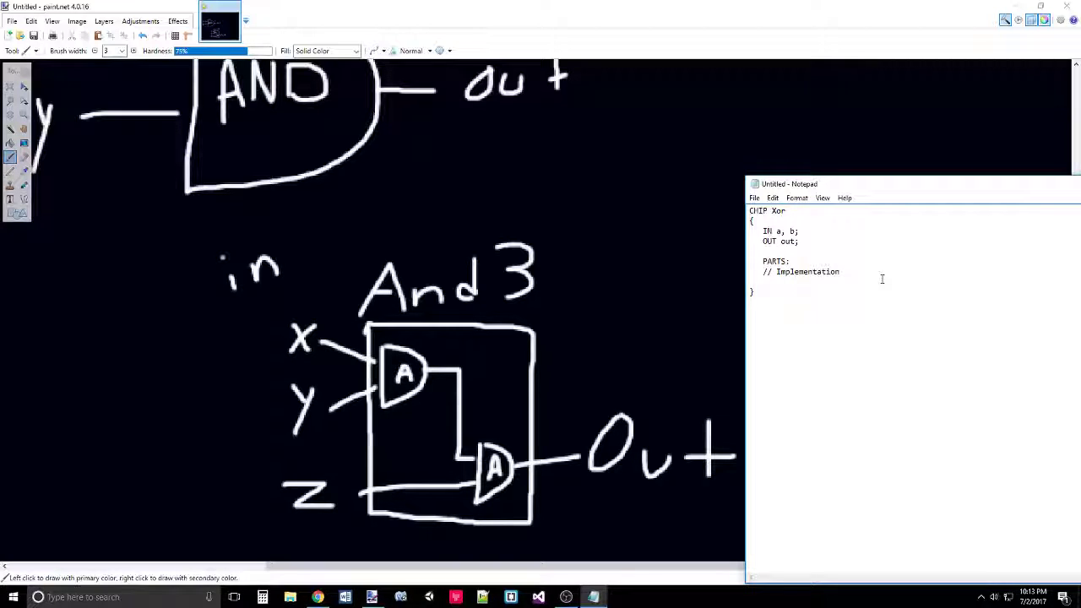
- Type the 'CHIP And3' header with braces and the inputs 'x, y, z;'
{"action": "type", "text": "CHIP And3"}
{"action": "key", "text": "Return"}
{"action": "type", "text": "{"}
{"action": "key", "text": "Return"}
{"action": "key", "text": "Return"}
{"action": "key", "text": "Return"}
{"action": "type", "text": "}"}
{"action": "left_click", "coordinate": [783, 330]}
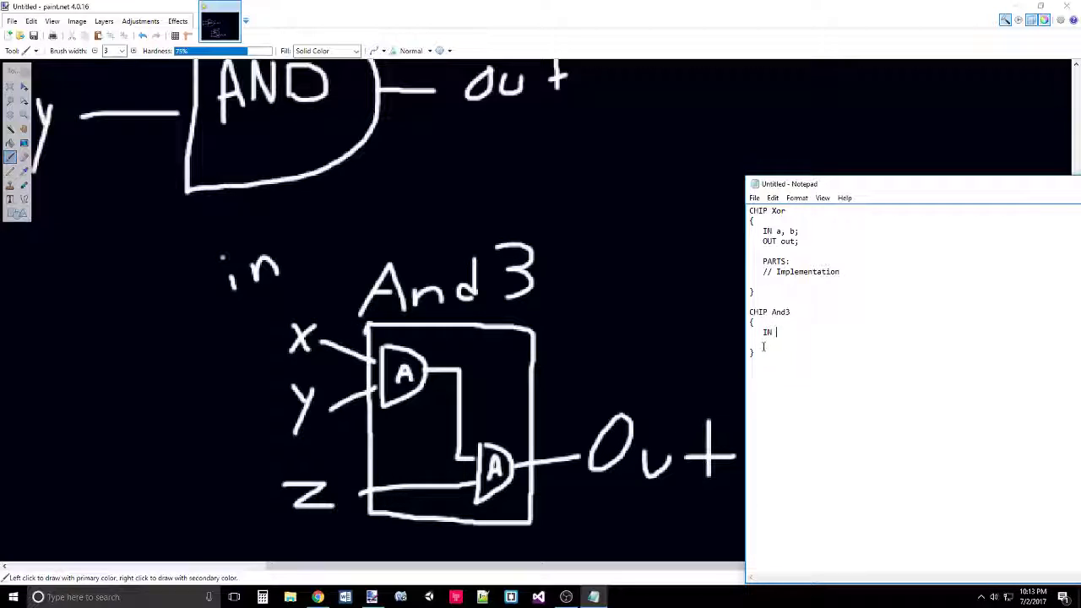
{"action": "type", "text": "x, y, z;"}
- Add 'OUT out;', '//Implementation' and an indented 'PARTS:' line inside the And3 body
{"action": "left_click", "coordinate": [749, 342]}
{"action": "type", "text": "OUT out;"}
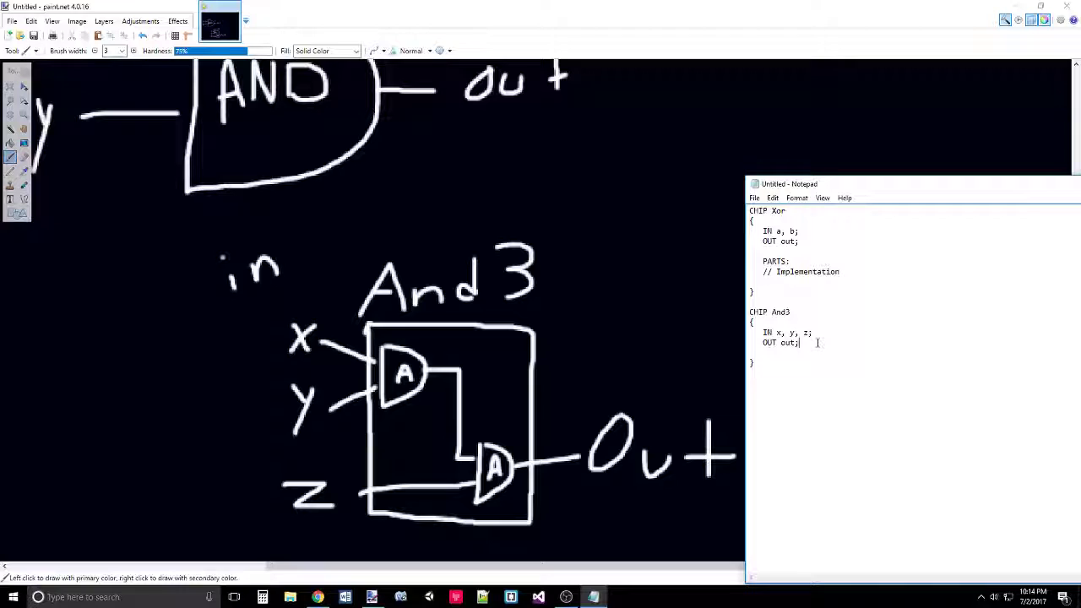
{"action": "key", "text": "Return"}
{"action": "key", "text": "Return"}
{"action": "left_click_drag", "start_coordinate": [826, 348], "coordinate": [742, 334]}
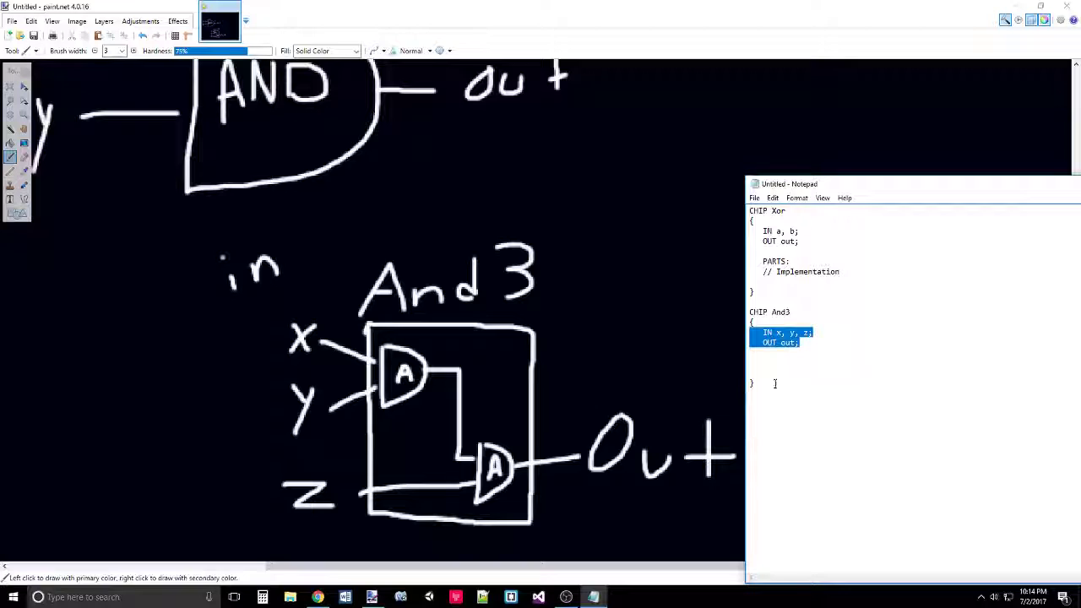
{"action": "left_click", "coordinate": [803, 358]}
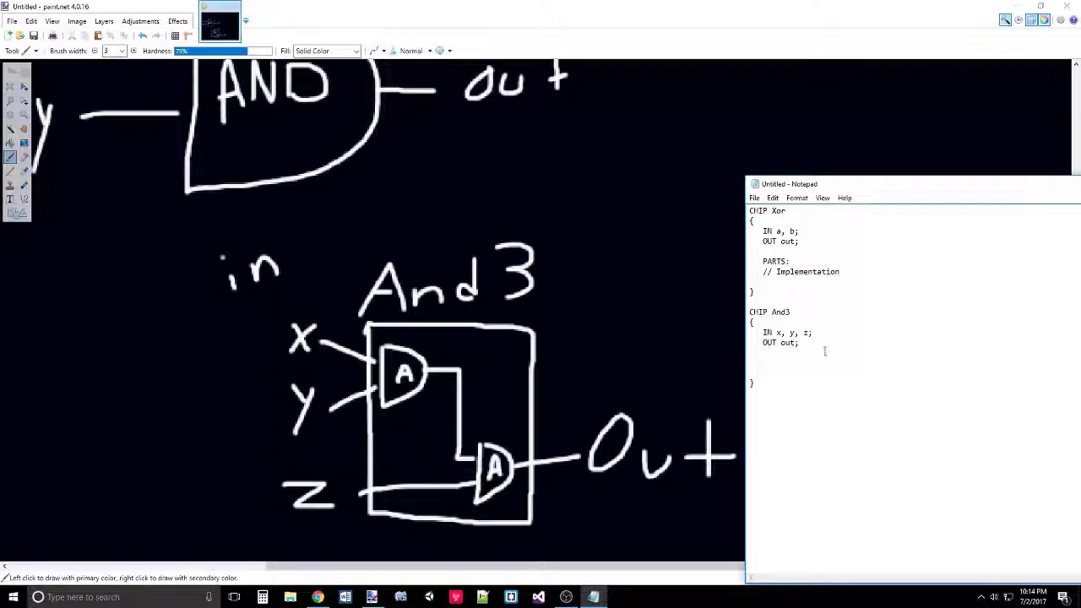
{"action": "type", "text": "//Implementation"}
{"action": "key", "text": "Return"}
{"action": "type", "text": "PARTS:"}
{"action": "left_click", "coordinate": [749, 377]}
- Move Notepad left and review the And3 body by highlighting lines from OUT to PARTS:
{"action": "left_click_drag", "start_coordinate": [851, 184], "coordinate": [742, 134]}
{"action": "left_click", "coordinate": [700, 328]}
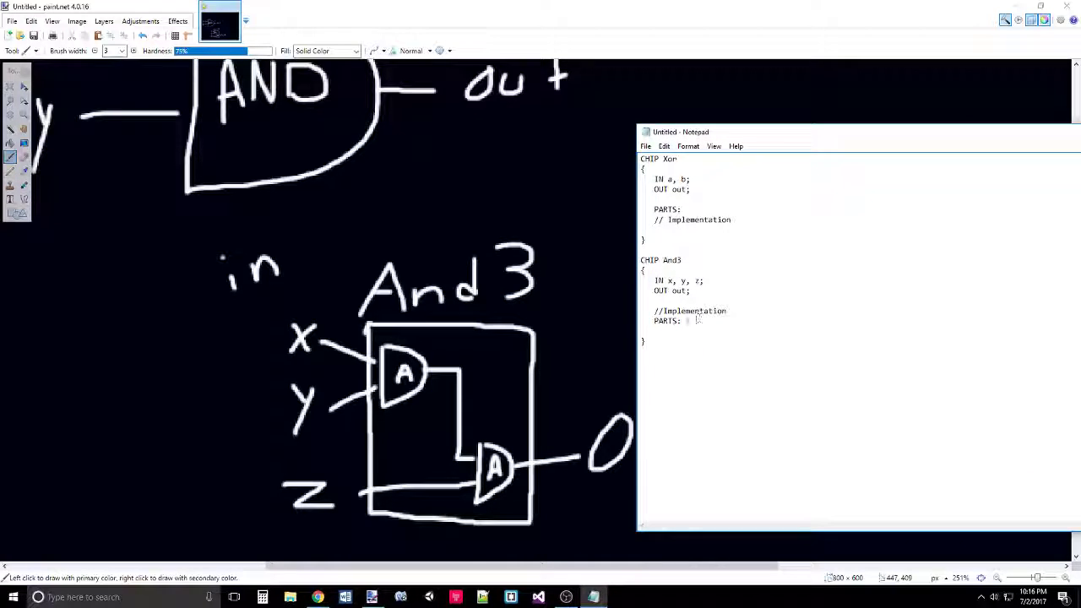
{"action": "left_click_drag", "start_coordinate": [676, 330], "coordinate": [658, 321]}
{"action": "left_click", "coordinate": [680, 331]}
{"action": "left_click_drag", "start_coordinate": [682, 335], "coordinate": [650, 280]}
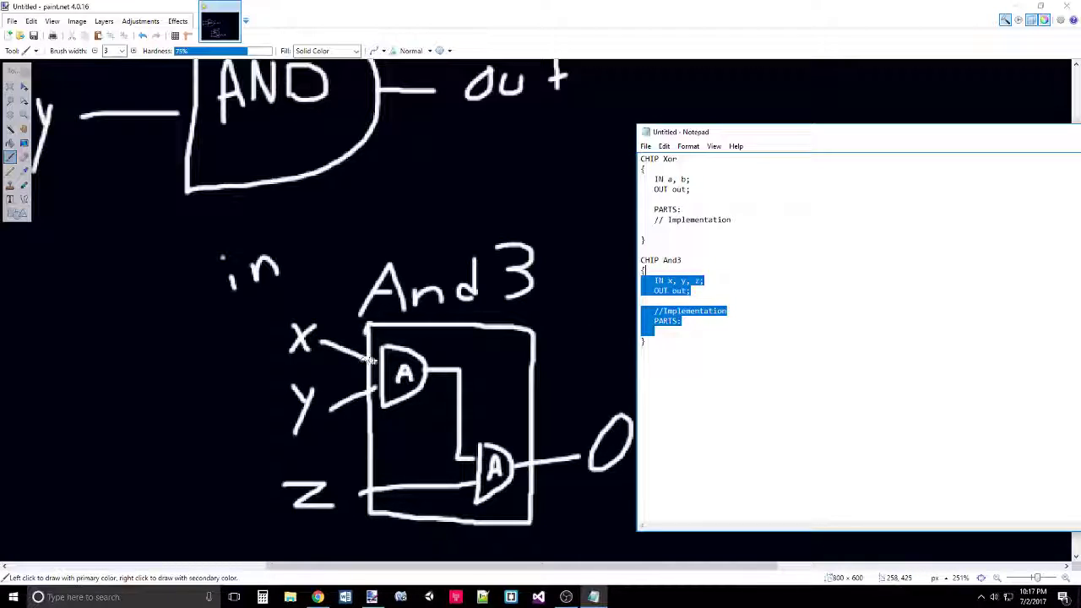
{"action": "left_click", "coordinate": [761, 298]}
{"action": "left_click", "coordinate": [703, 329]}
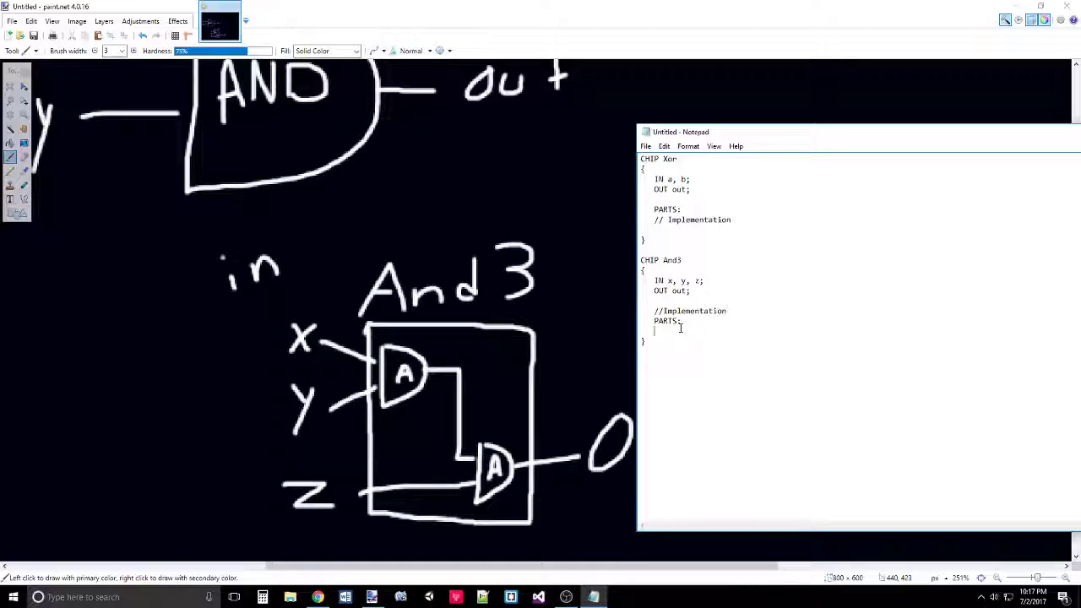
- Check the whole And3 block and its x, y, z inputs, then move Notepad over the drawing
{"action": "left_click_drag", "start_coordinate": [649, 261], "coordinate": [675, 332]}
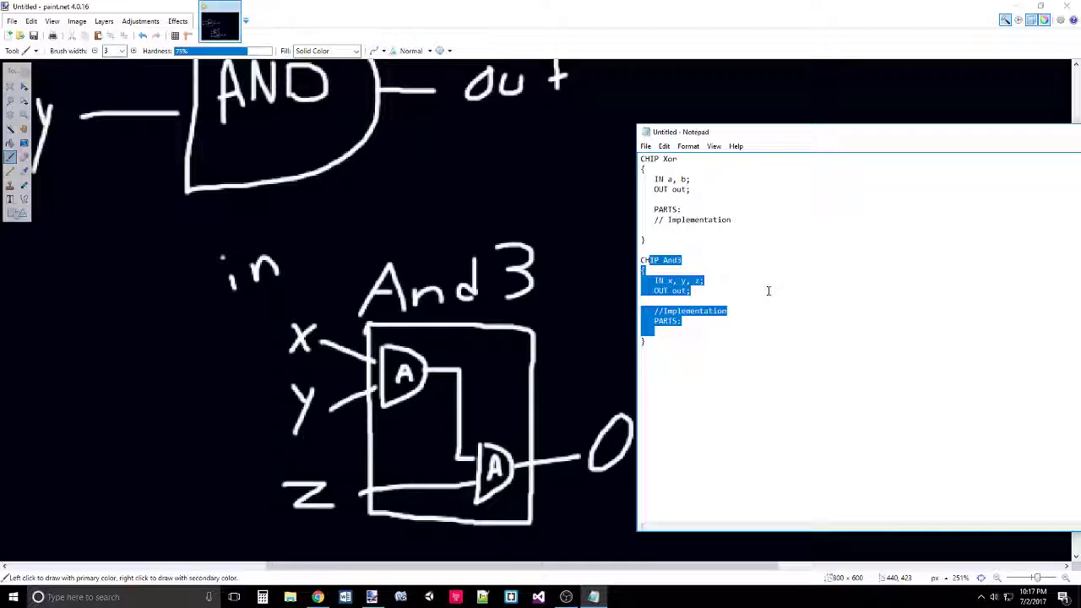
{"action": "left_click", "coordinate": [668, 282]}
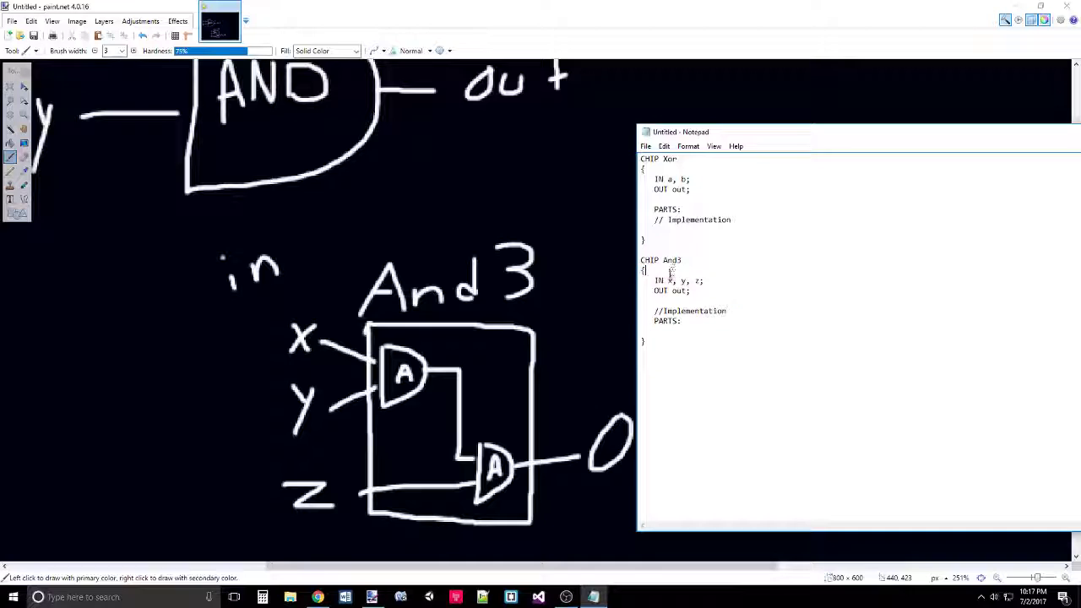
{"action": "double_click", "coordinate": [668, 281]}
{"action": "double_click", "coordinate": [683, 281]}
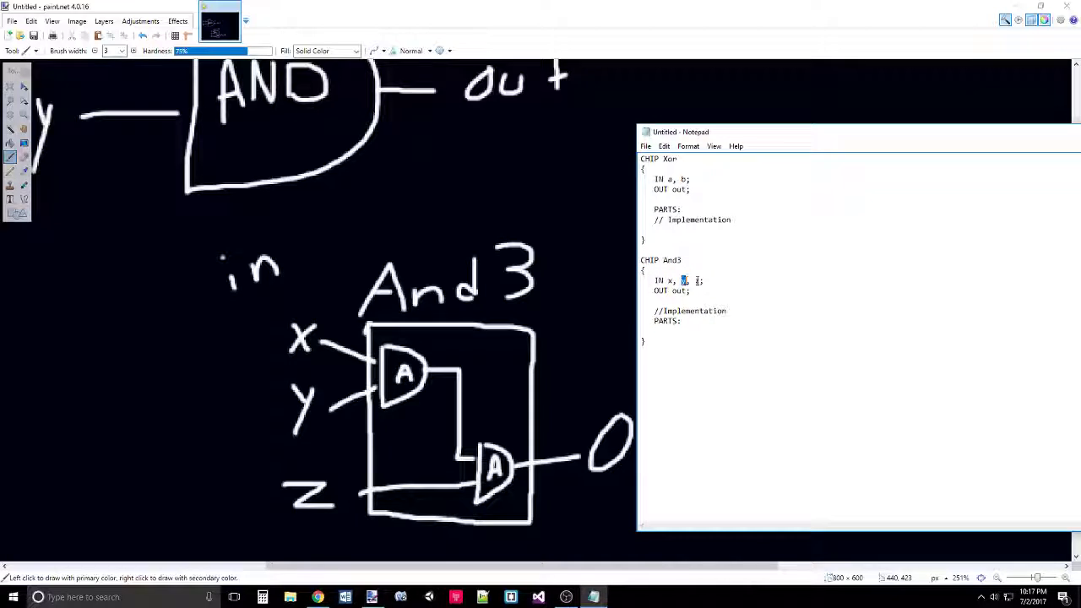
{"action": "double_click", "coordinate": [698, 280]}
{"action": "left_click", "coordinate": [698, 319]}
{"action": "left_click", "coordinate": [658, 301]}
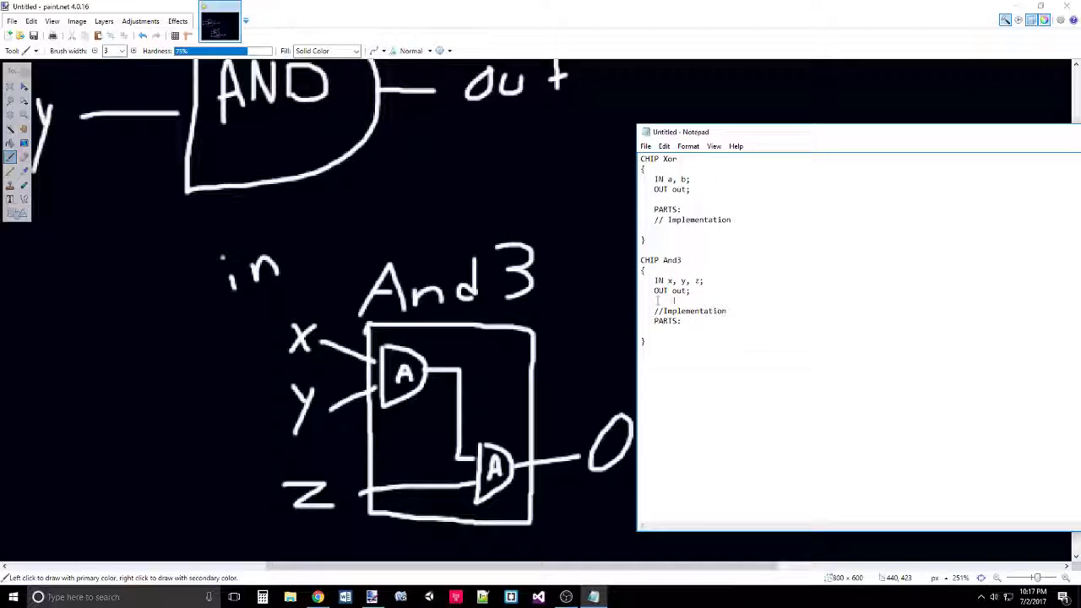
{"action": "left_click", "coordinate": [691, 336]}
{"action": "left_click_drag", "start_coordinate": [823, 129], "coordinate": [651, 122]}
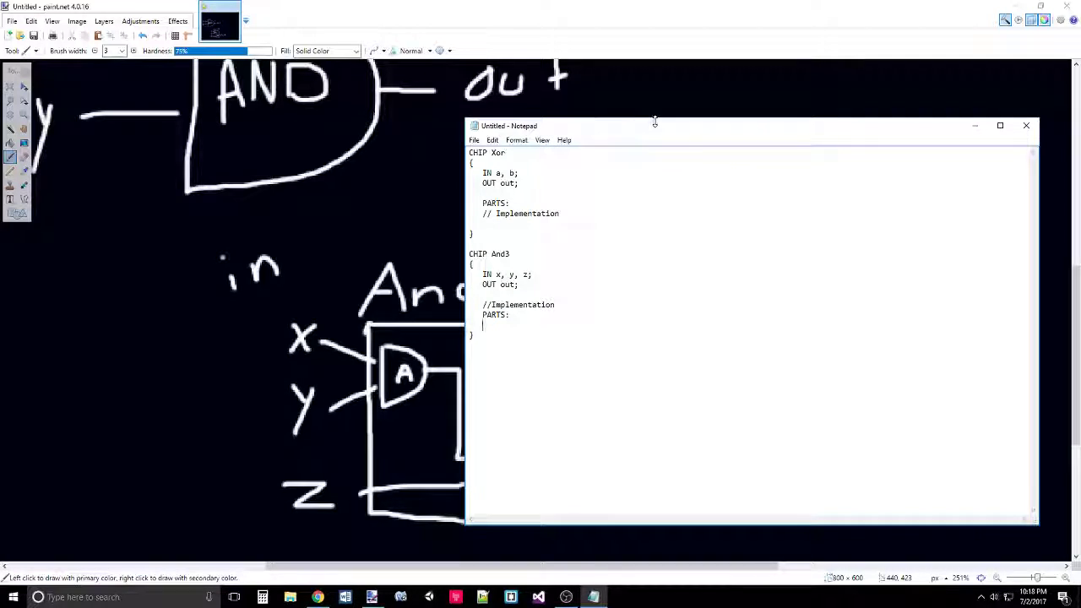